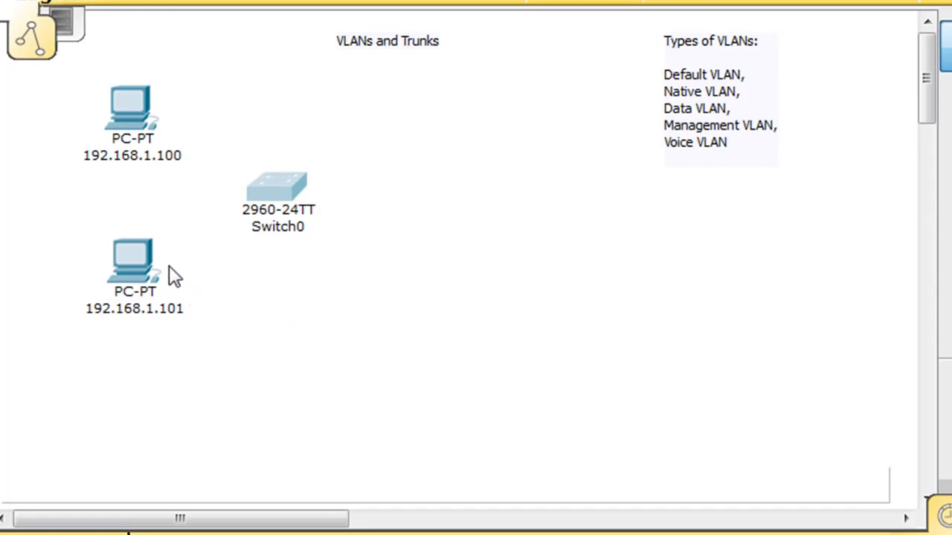
Shift PC 192.168.1.101 slightly down and connect PC 192.168.1.100 to Switch0's FastEthernet0/5 port with a copper straight-through cable
left_click_drag(147, 264, 141, 273)
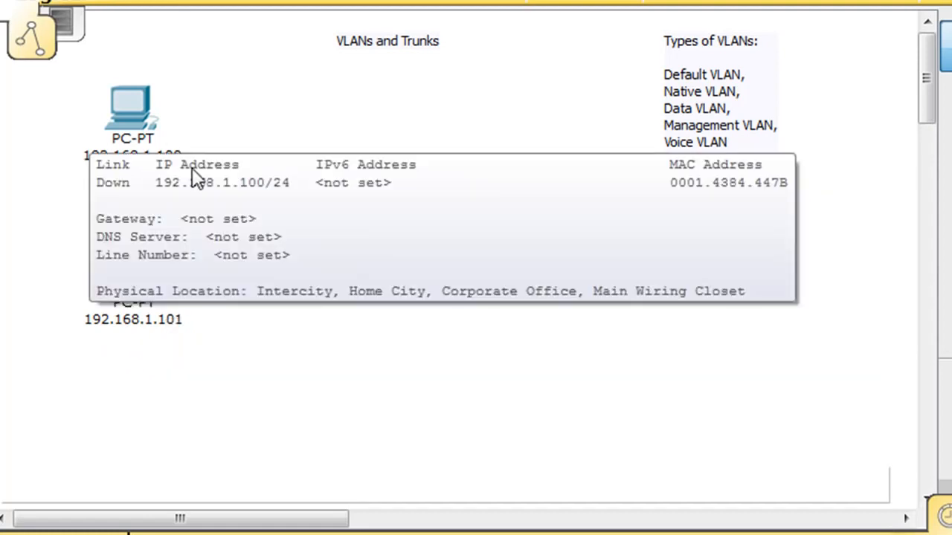
mouse_move(312, 215)
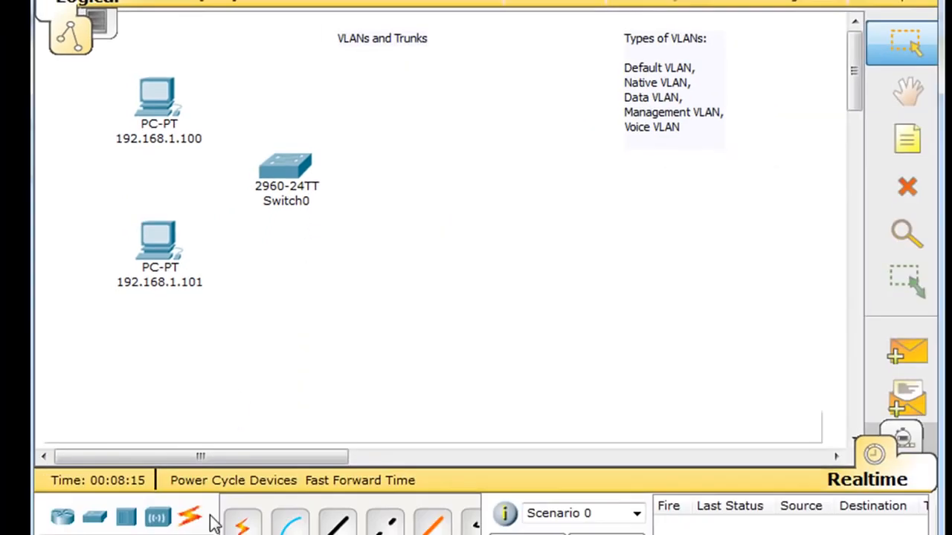
left_click(340, 530)
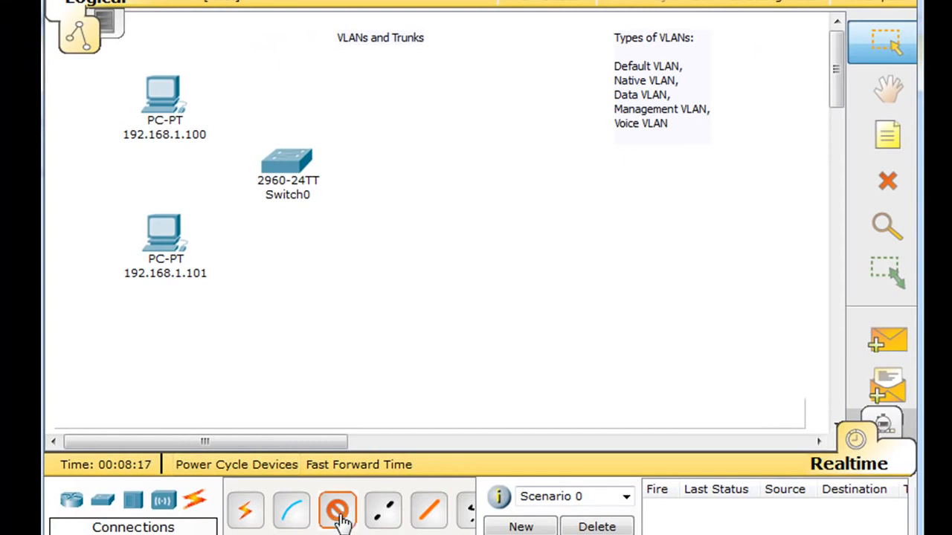
left_click(160, 97)
left_click(178, 111)
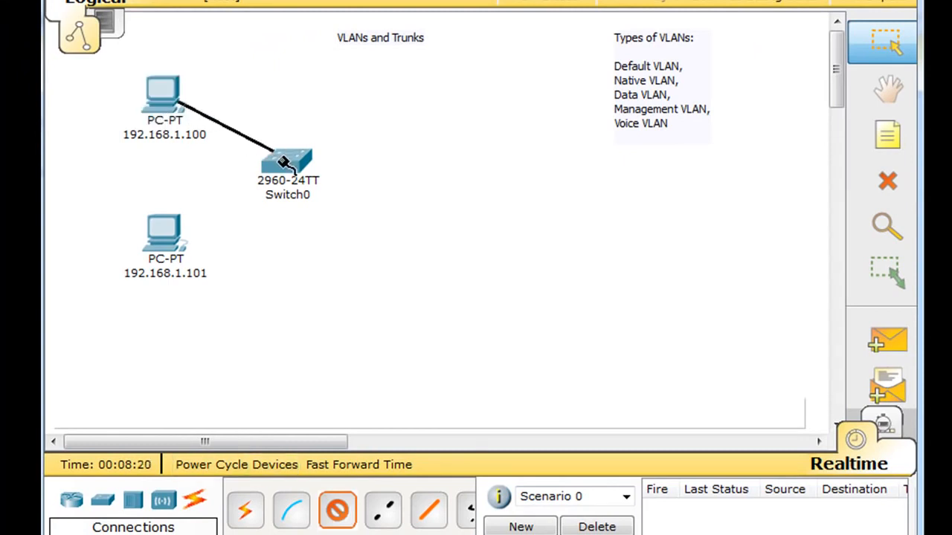
left_click(284, 163)
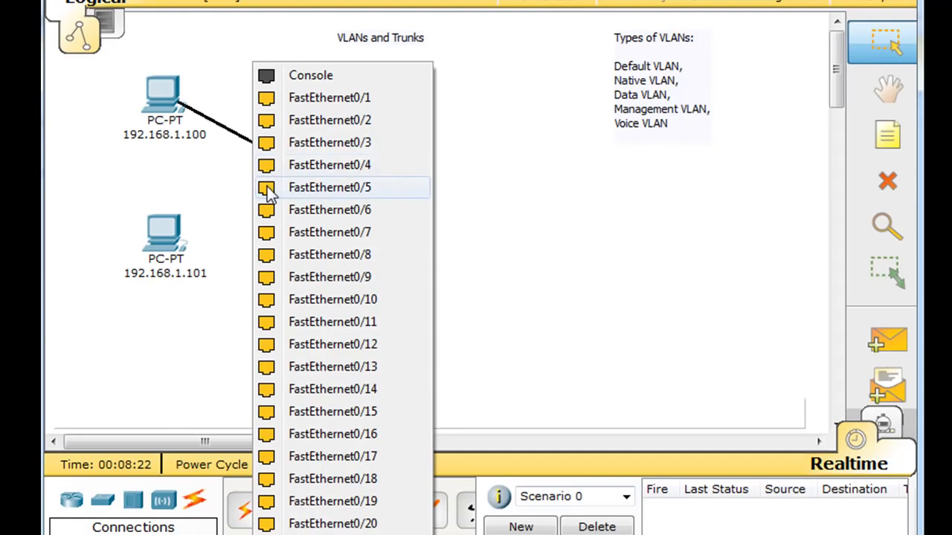
left_click(267, 188)
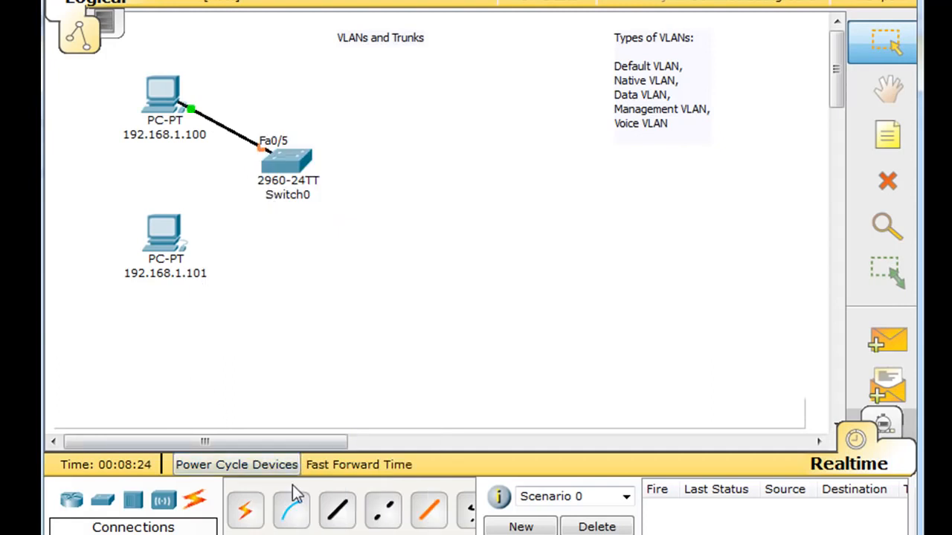
Connect the FastEthernet port of PC 192.168.1.101 to Switch0's FastEthernet0/10 port with a copper straight-through cable
left_click(337, 510)
left_click(176, 257)
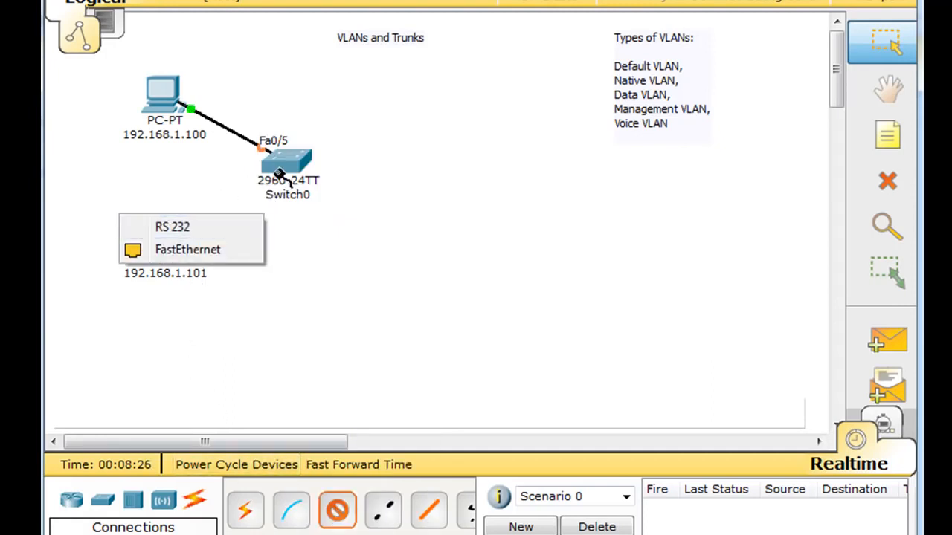
left_click(177, 250)
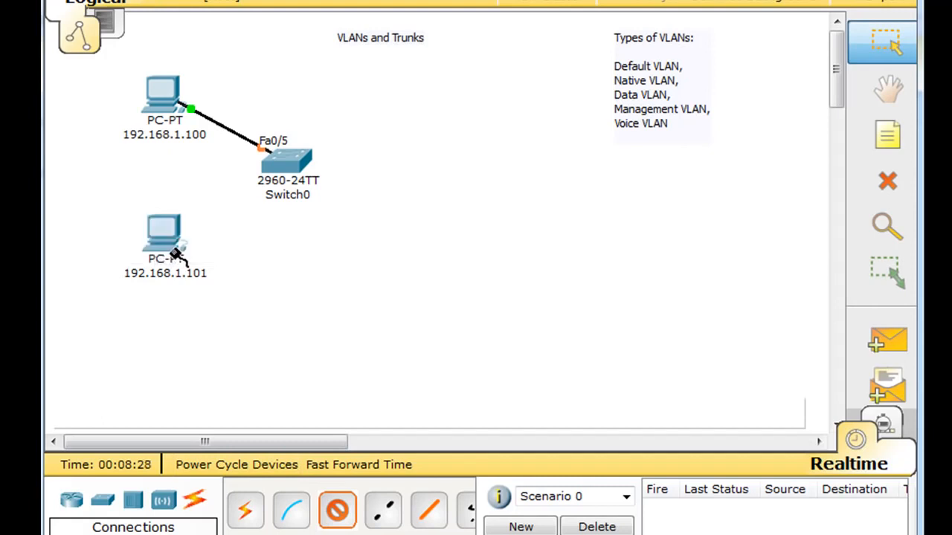
left_click(287, 168)
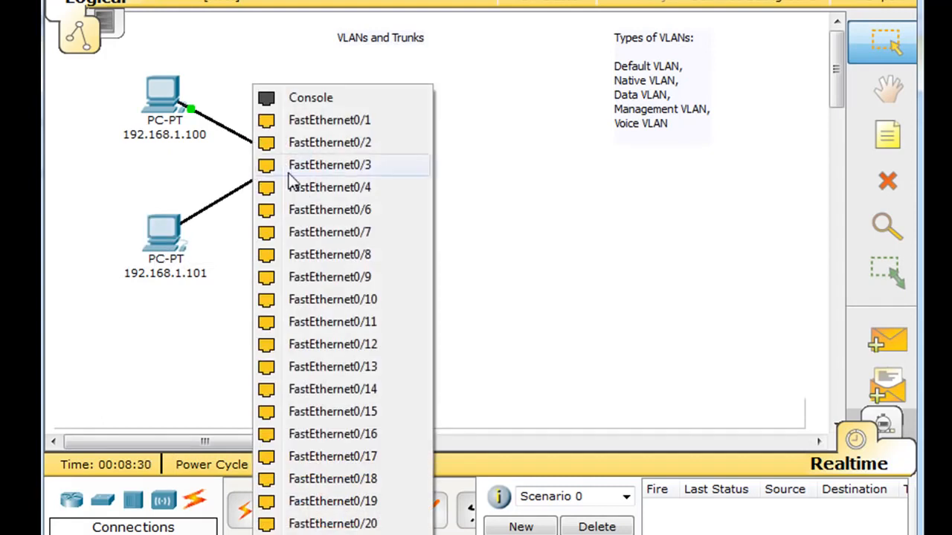
left_click(292, 302)
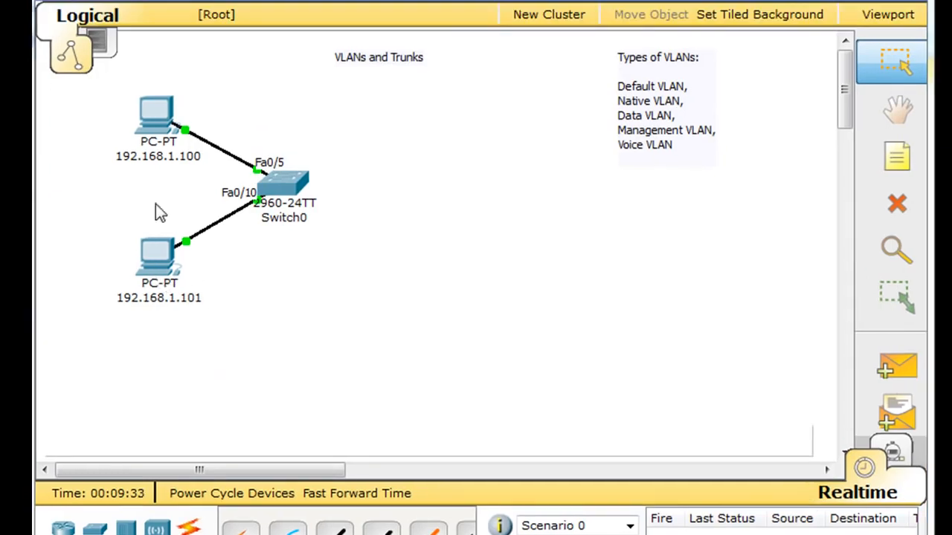
Ping 192.168.1.100 from the command prompt of PC 192.168.1.101 and close that PC's window
left_click(159, 271)
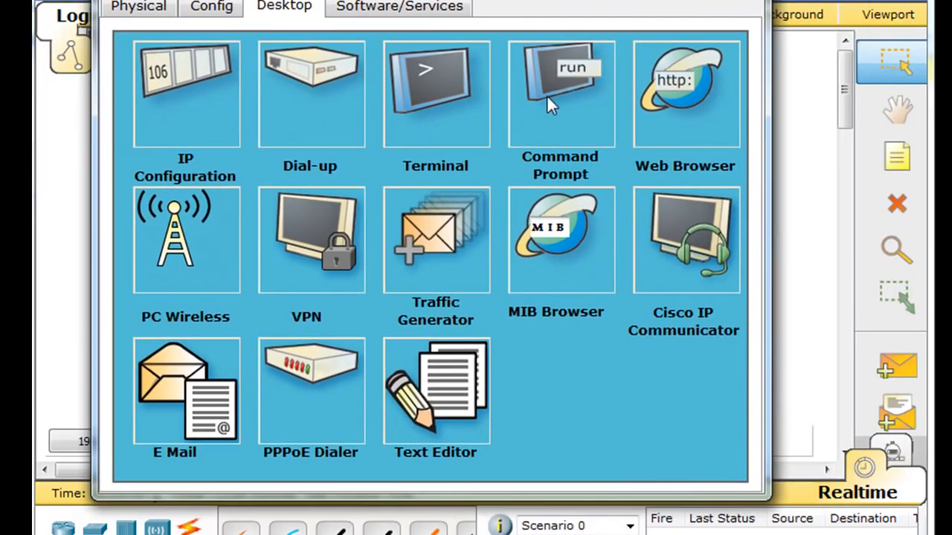
left_click(549, 106)
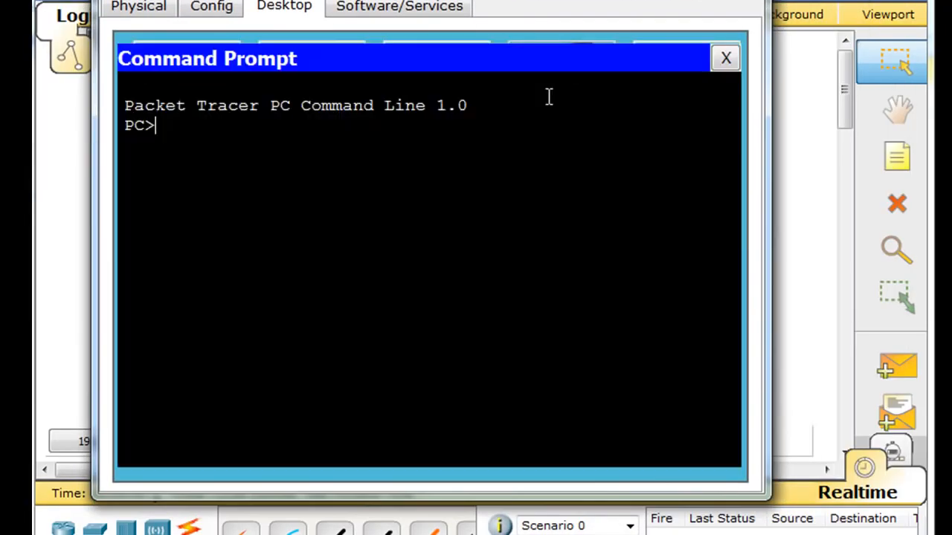
type("ping 192.168")
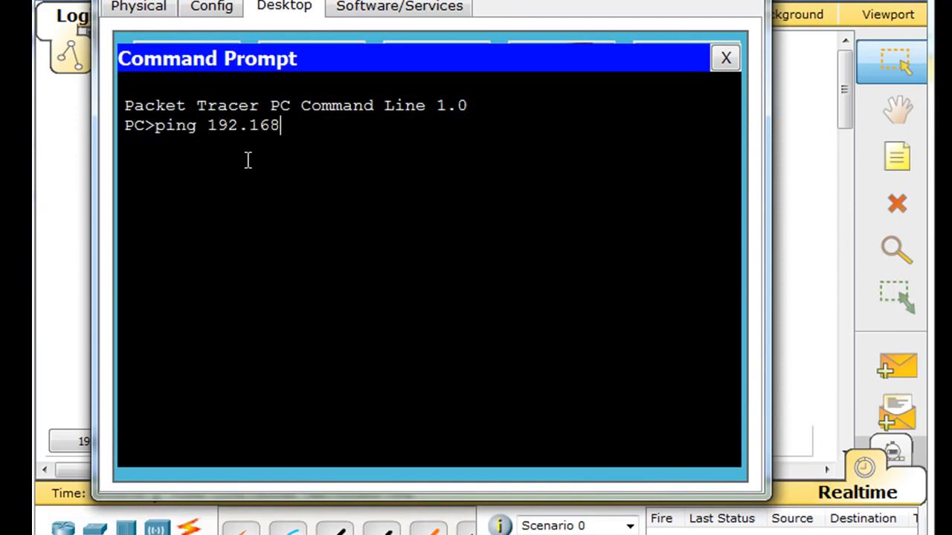
type(".1.100")
key("Return")
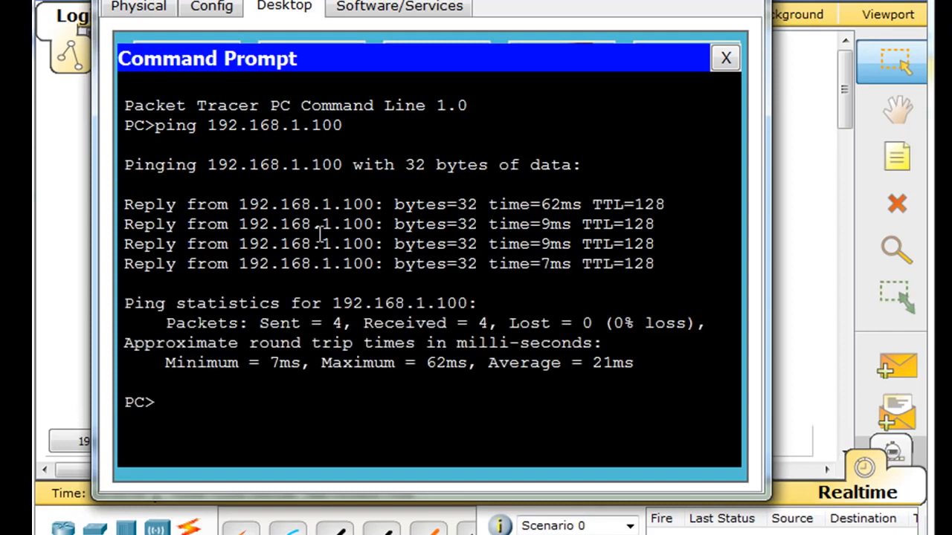
left_click(727, 61)
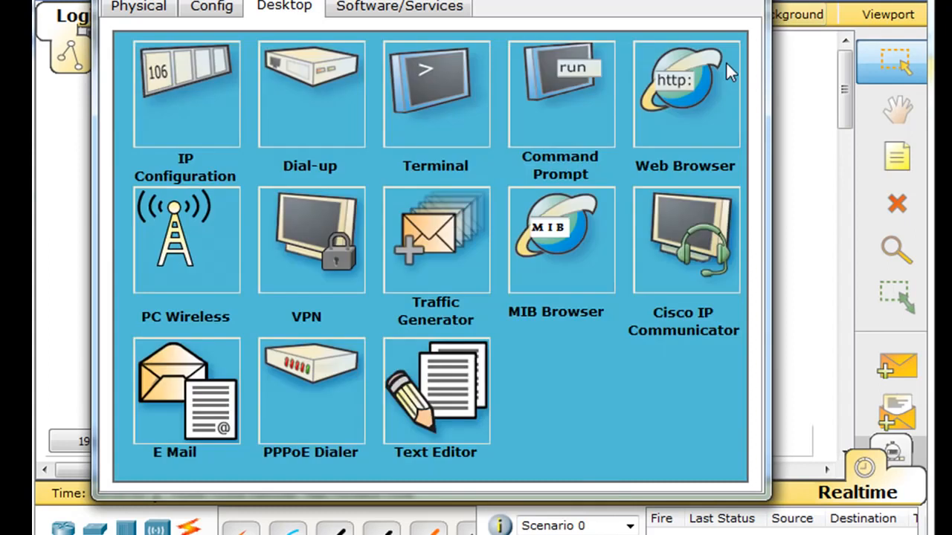
key("alt+F4")
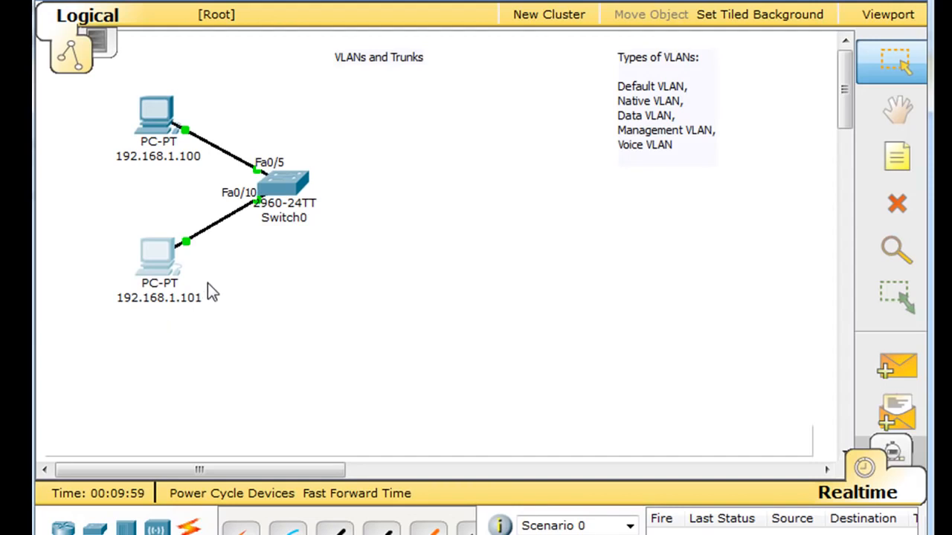
Open Switch0's command line interface and enter privileged EXEC mode with en
mouse_move(192, 158)
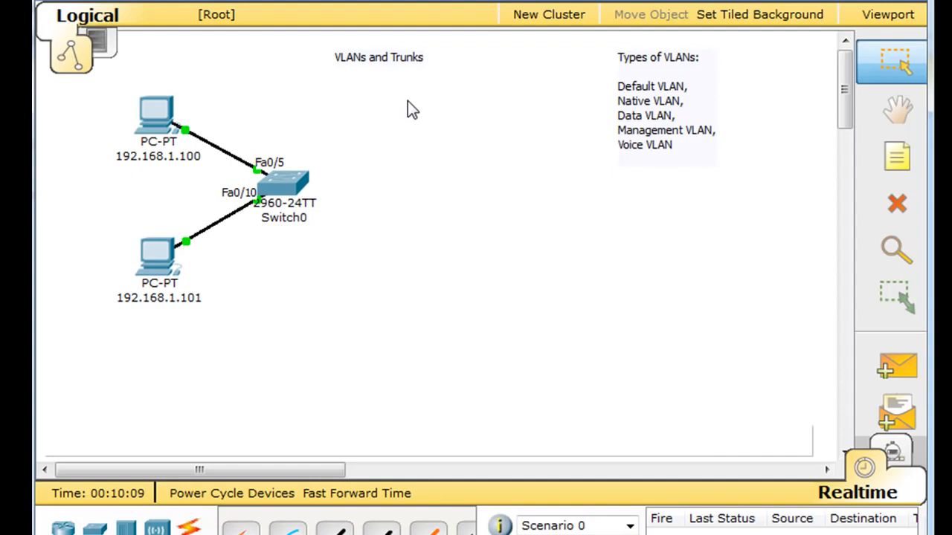
mouse_move(309, 187)
left_click(289, 188)
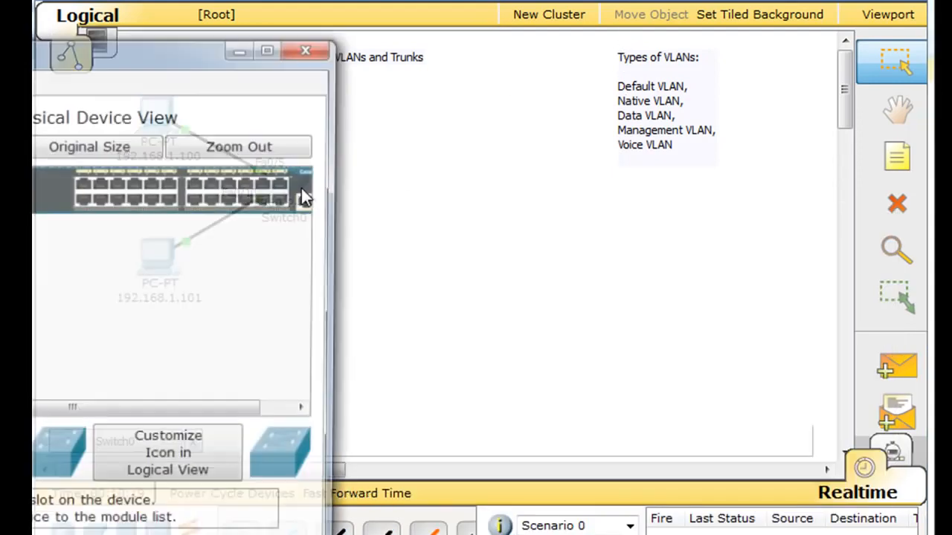
left_click_drag(178, 64, 615, 6)
left_click(278, 30)
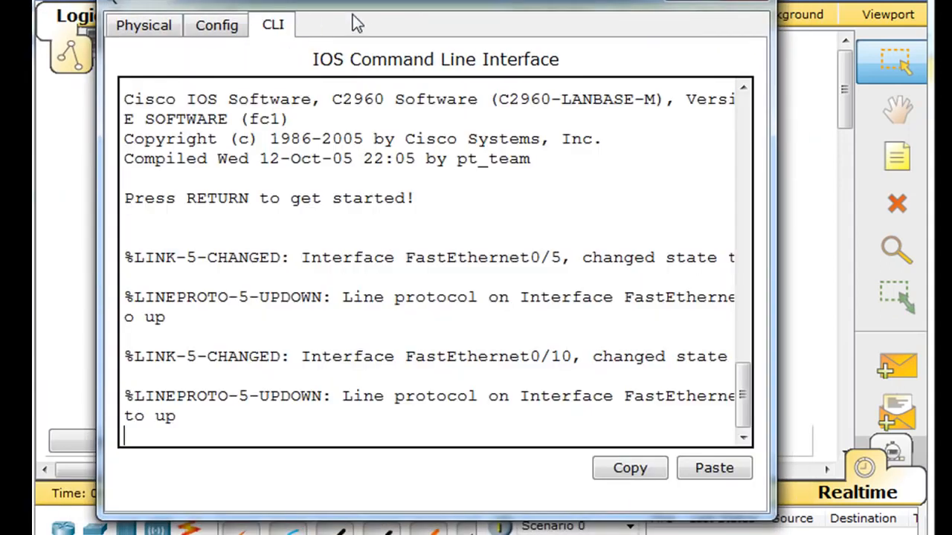
left_click_drag(365, 17, 342, 1)
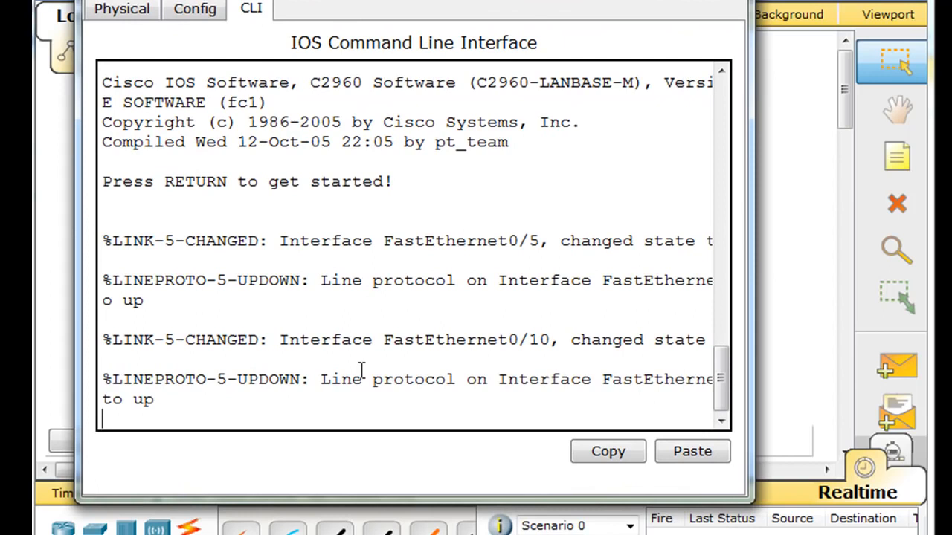
key("Return")
type("en")
key("Return")
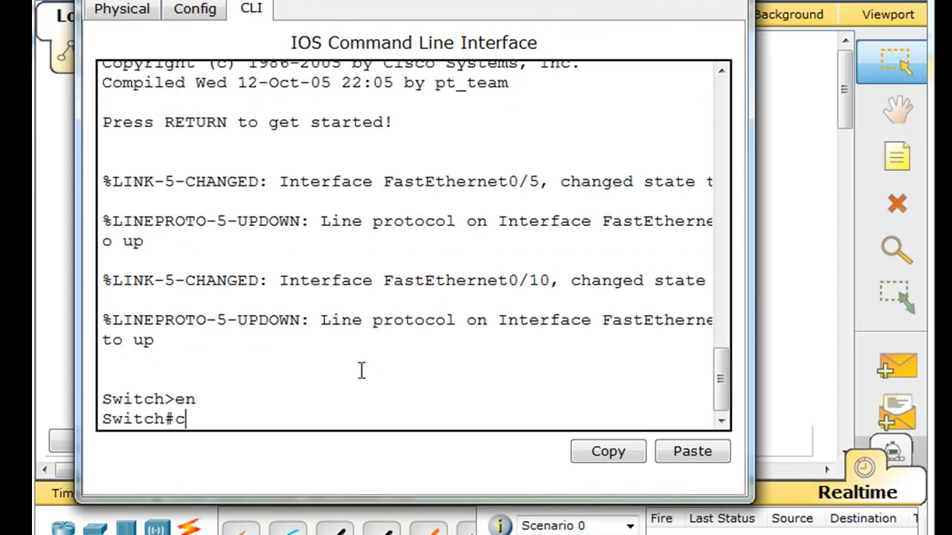
Run show vlan on Switch0 and enlarge its window to fit more of the VLAN table
type("show vlan")
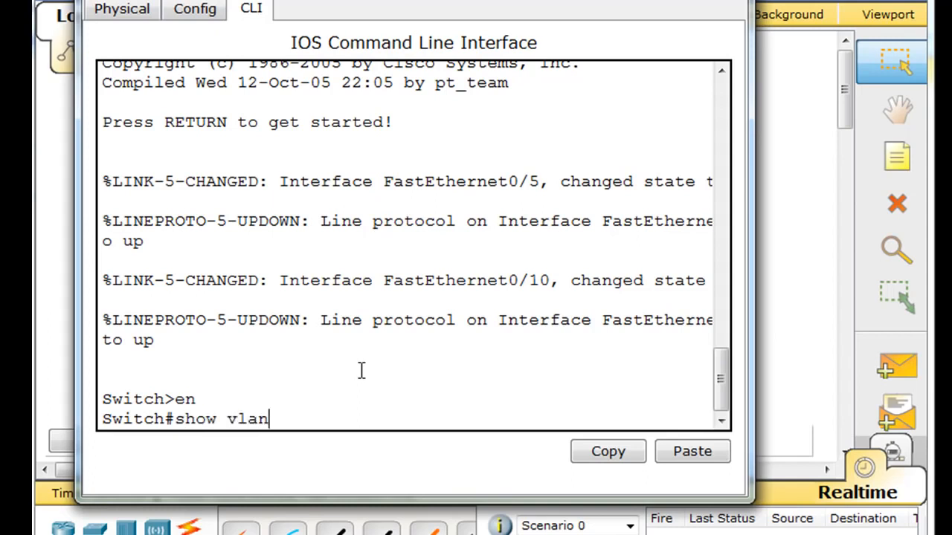
key("Return")
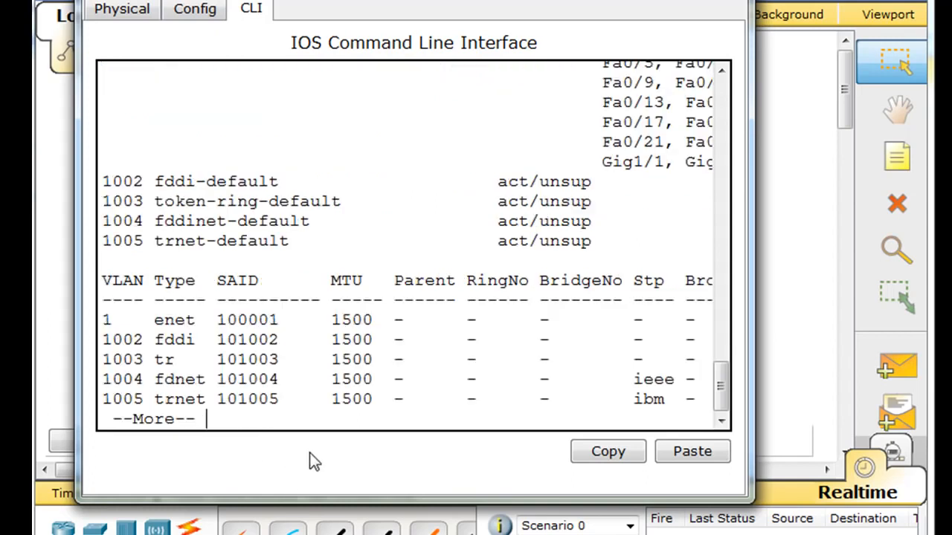
left_click_drag(745, 498, 878, 497)
left_click_drag(754, 498, 755, 534)
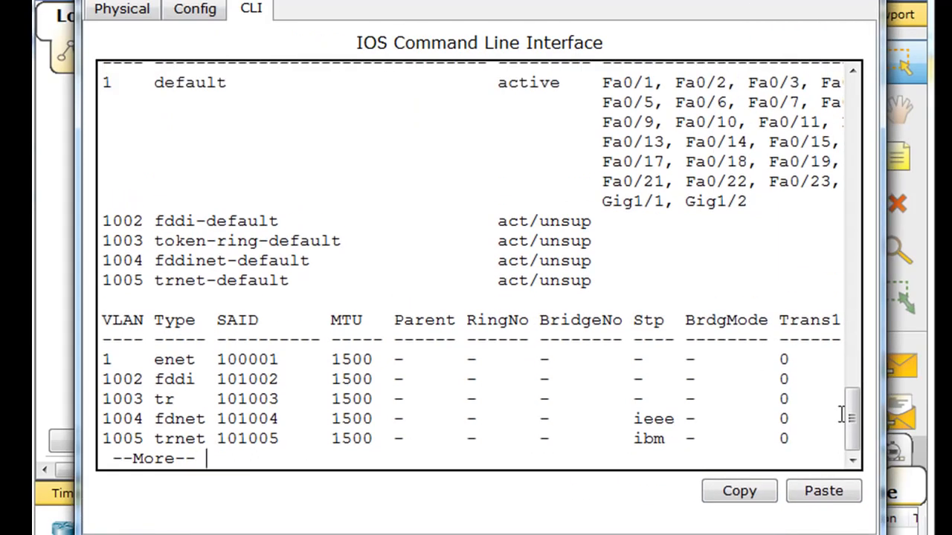
mouse_move(852, 413)
left_mouse_down()
mouse_move(852, 383)
mouse_move(852, 401)
left_mouse_up()
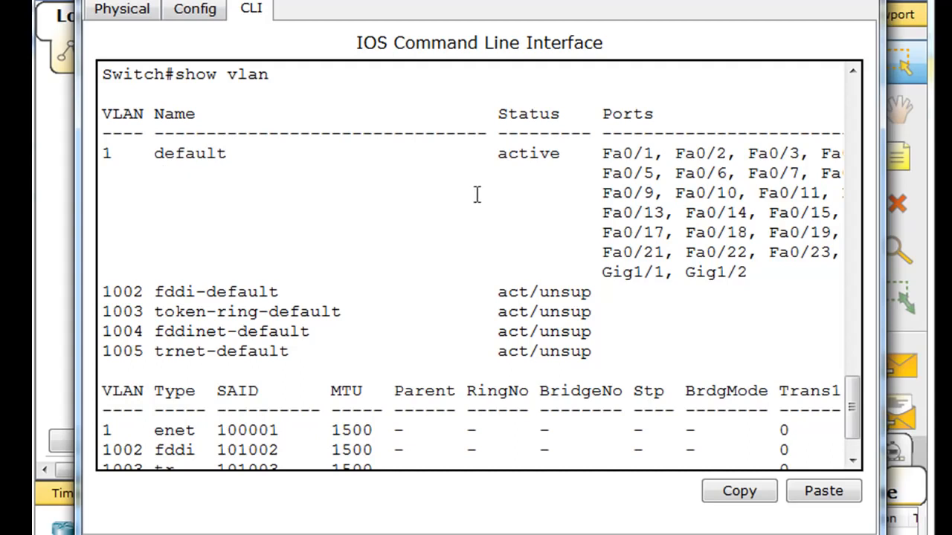
Examine the ports assigned to default VLAN 1 and the names of the built-in VLANs 1002 to 1005
left_click_drag(603, 154, 767, 277)
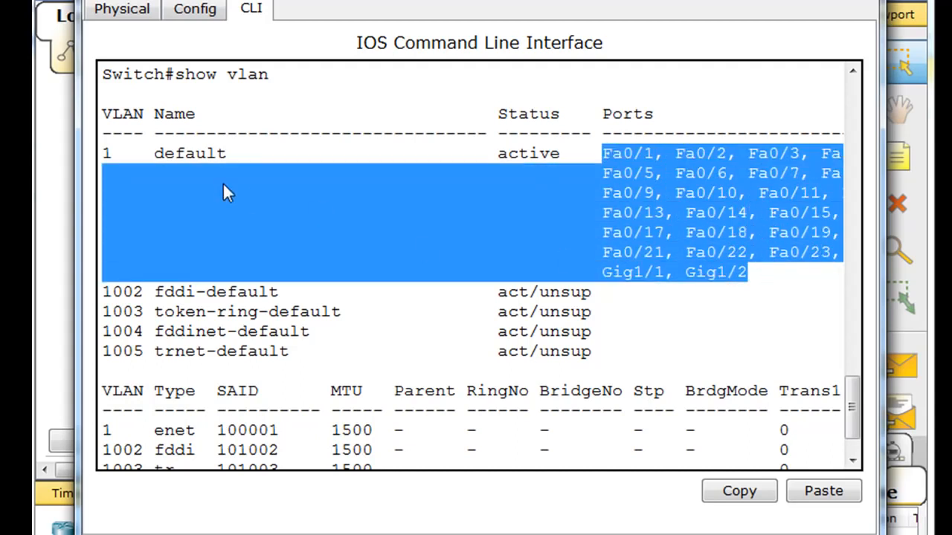
left_click(340, 171)
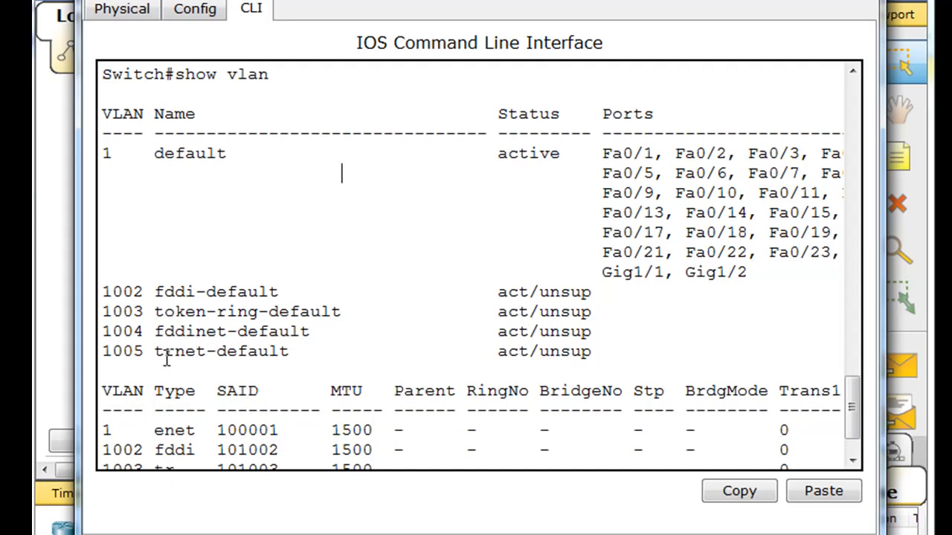
left_click_drag(155, 296, 197, 286)
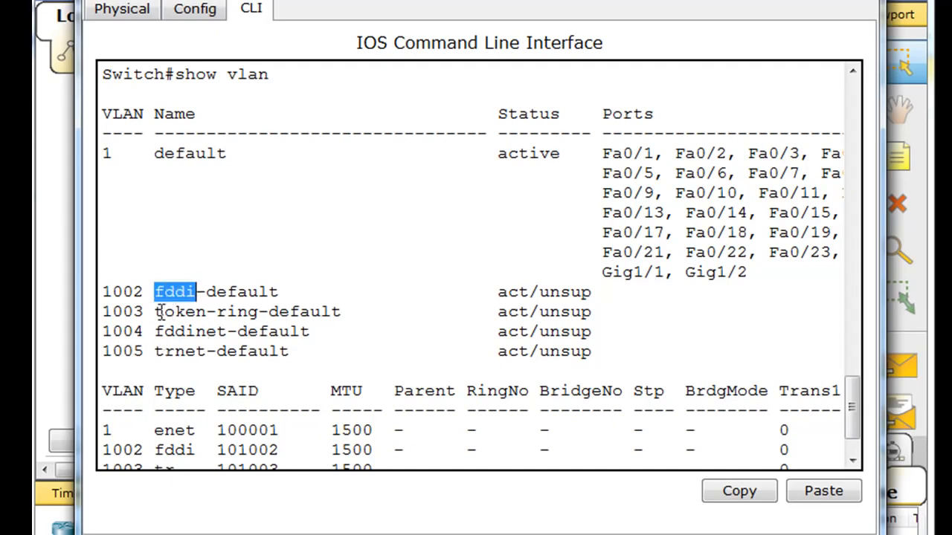
left_click_drag(155, 311, 252, 311)
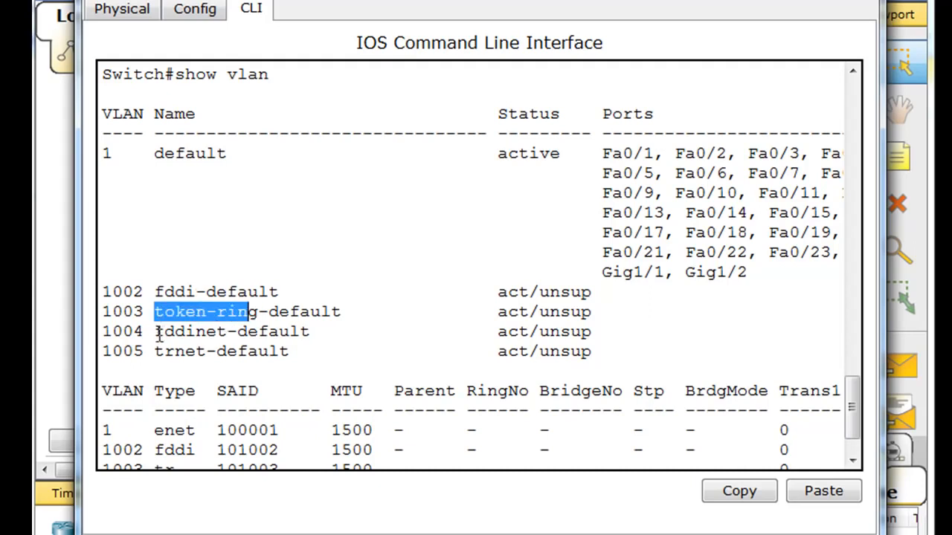
left_click_drag(158, 334, 227, 331)
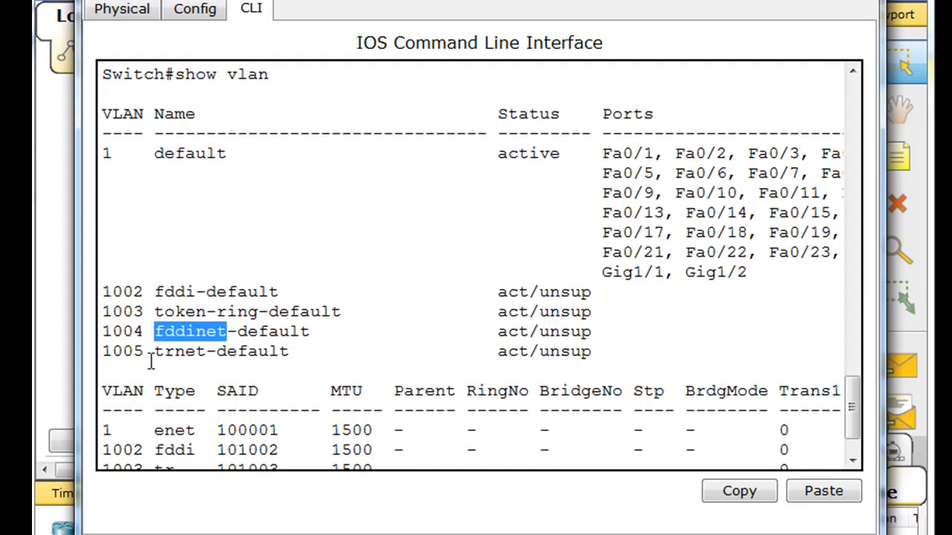
left_click(156, 357)
left_click_drag(156, 357, 207, 353)
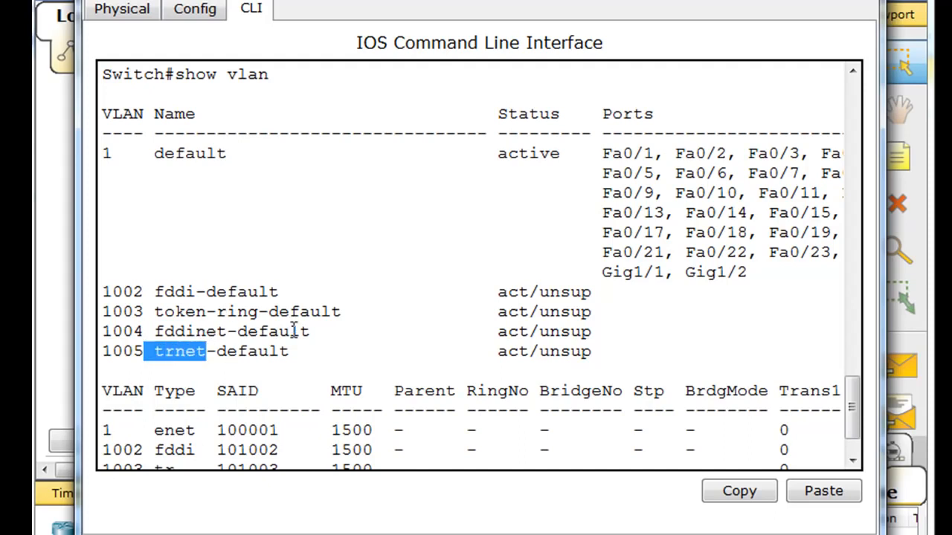
left_click(329, 348)
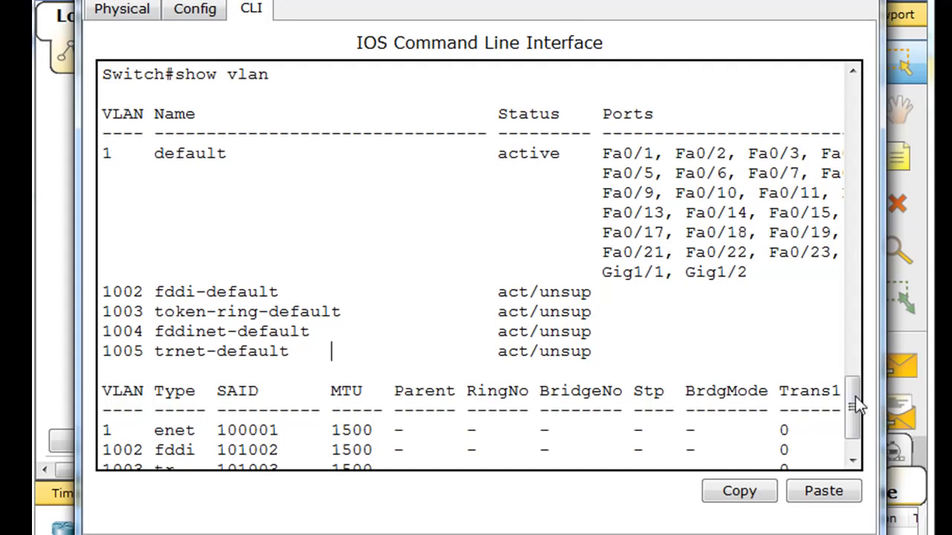
left_click_drag(856, 402, 856, 412)
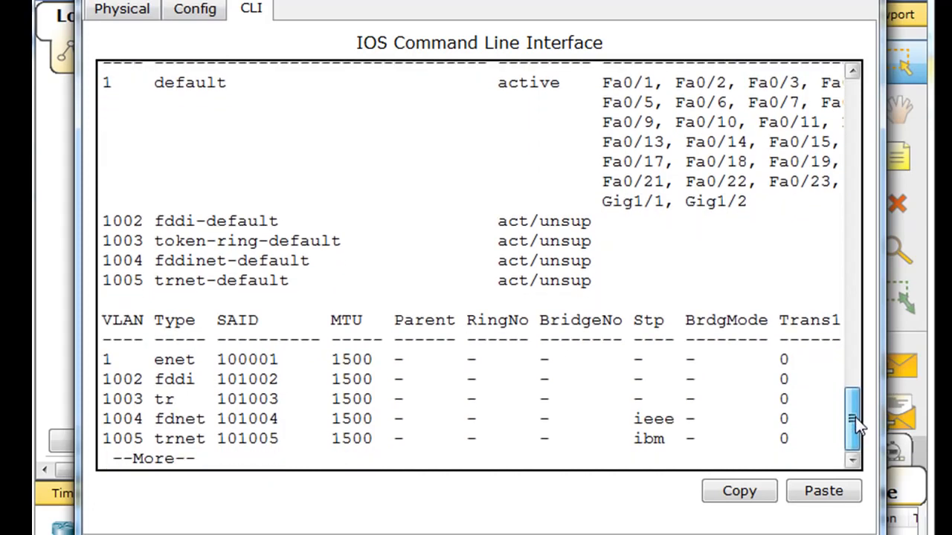
scroll(711, 352, "up", 2)
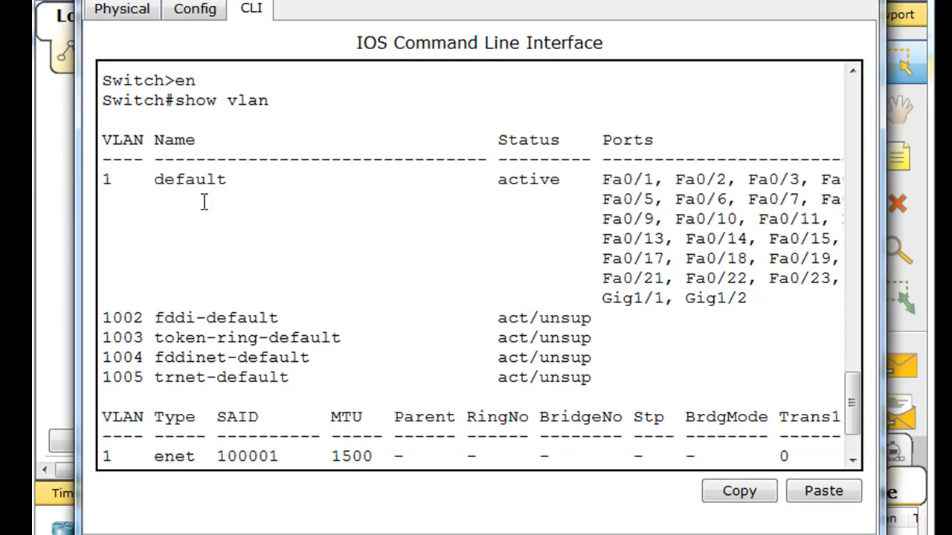
left_click_drag(106, 318, 354, 376)
left_click(341, 363)
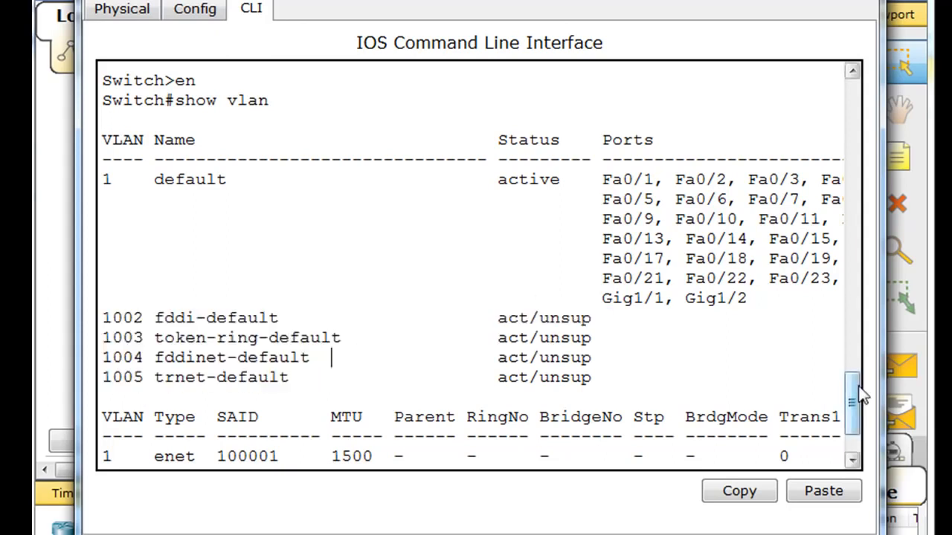
Page through the rest of the VLAN listing and enter global configuration mode with conf t
mouse_move(856, 389)
left_mouse_down()
mouse_move(861, 423)
mouse_move(863, 394)
left_mouse_up()
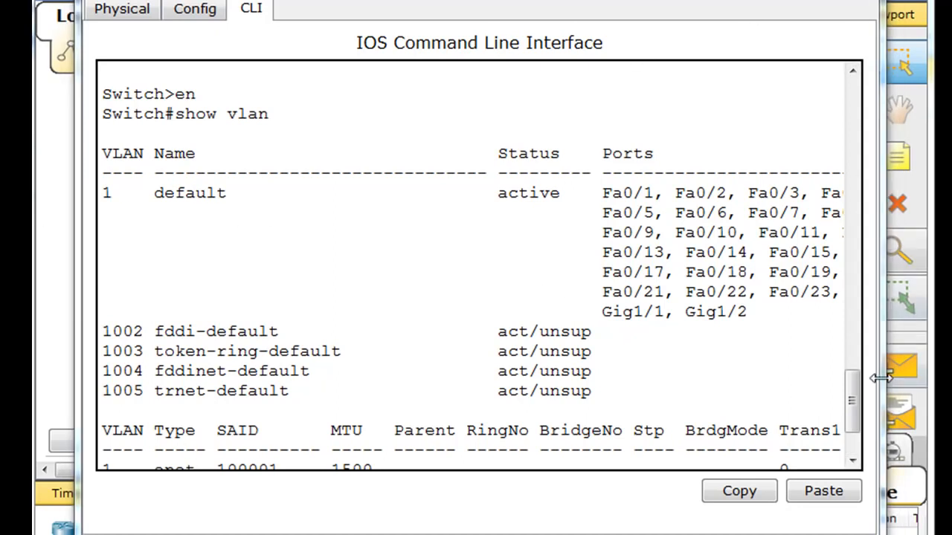
left_click_drag(856, 388, 853, 406)
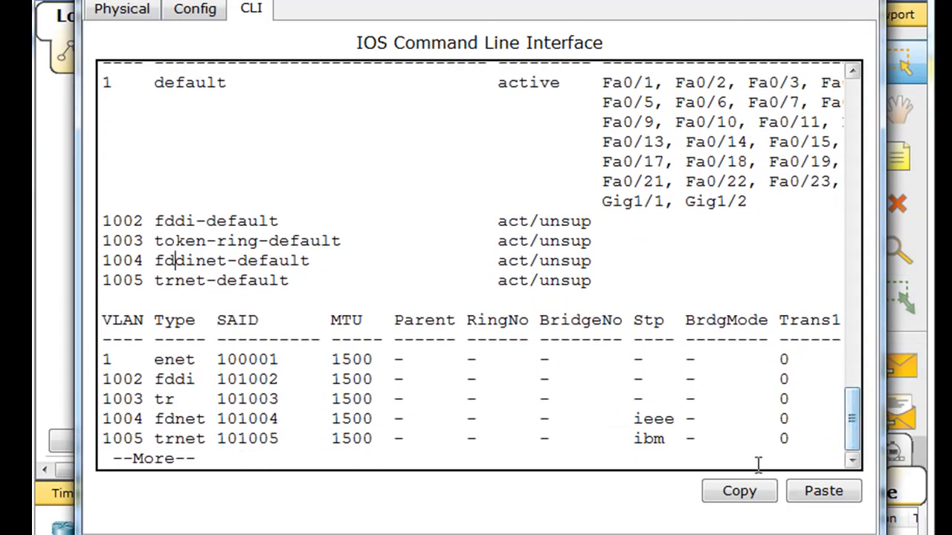
key("space")
type("conf")
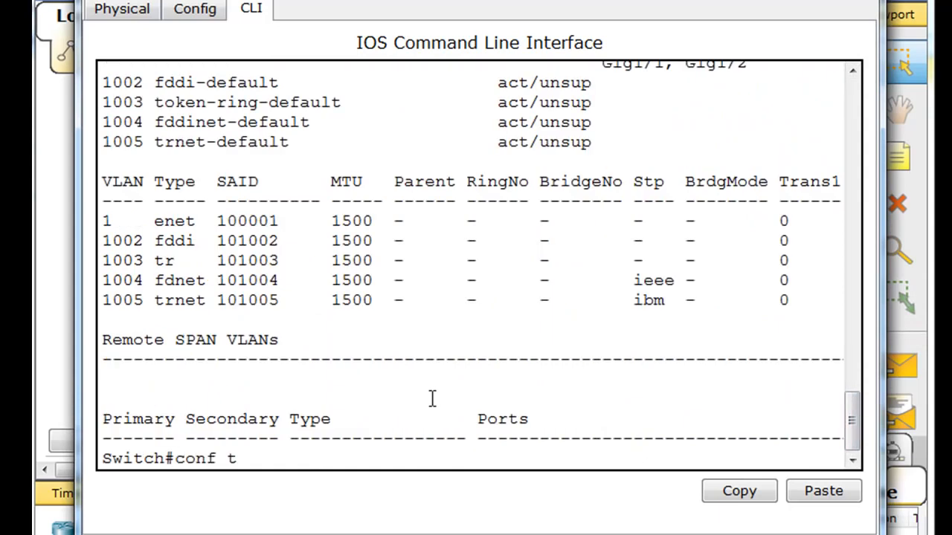
type(" t")
key("Return")
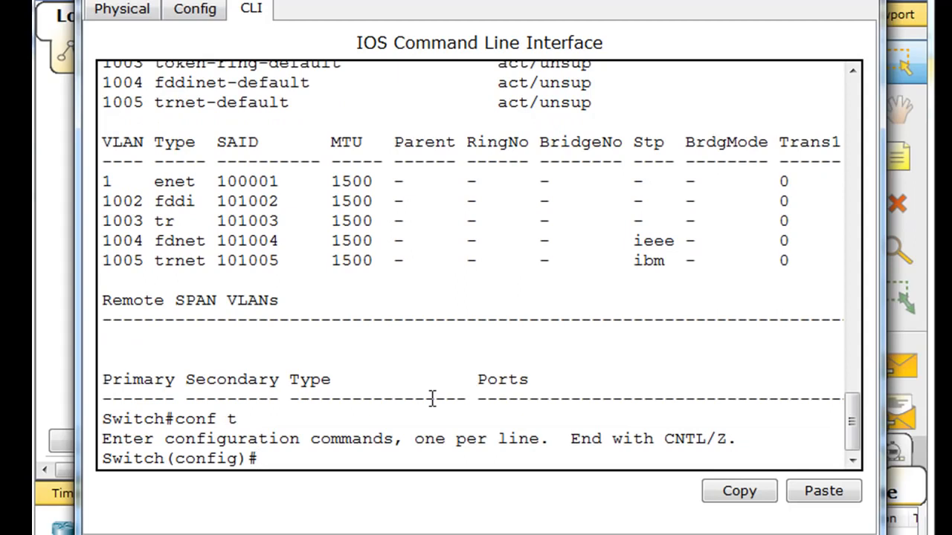
Create VLAN 50 on the switch and list the available VLAN configuration commands with ?
type("vlan 50")
key("Return")
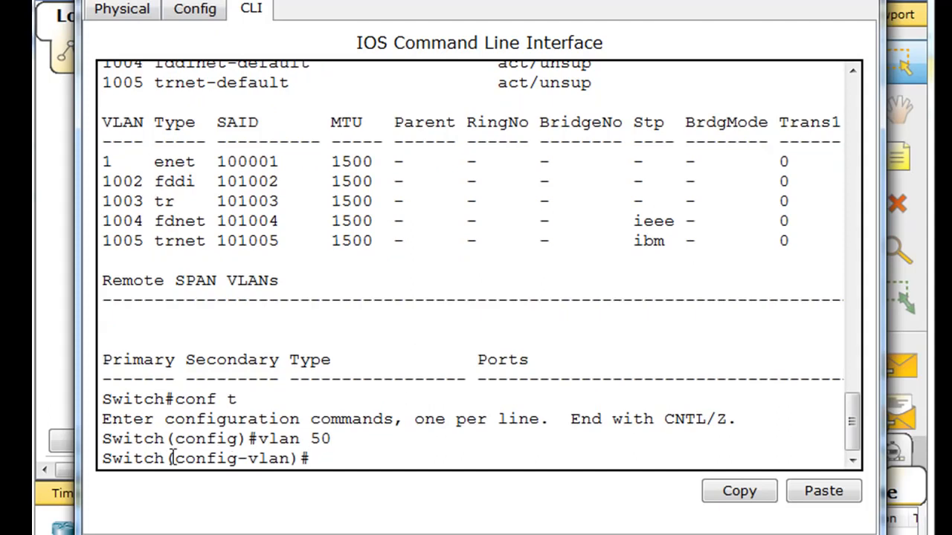
left_click_drag(292, 459, 175, 459)
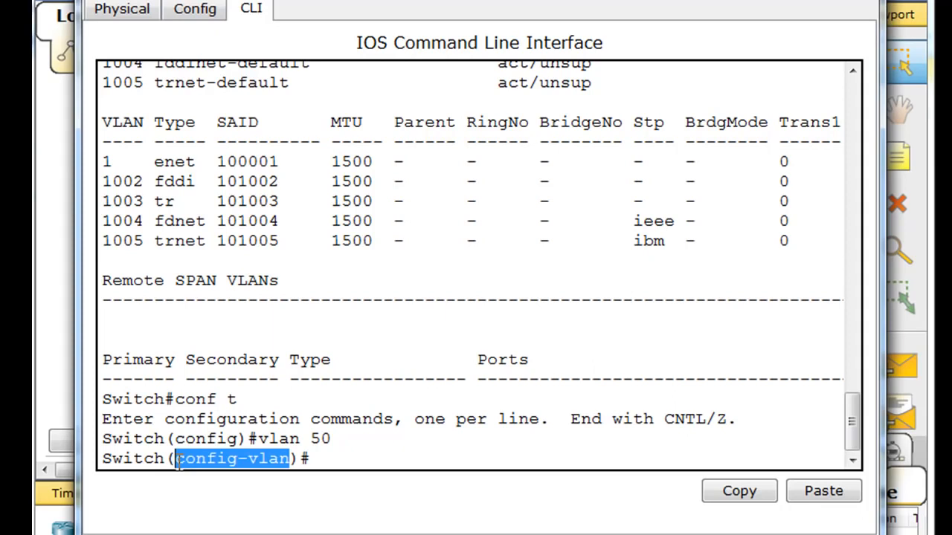
left_click(321, 462)
type("?")
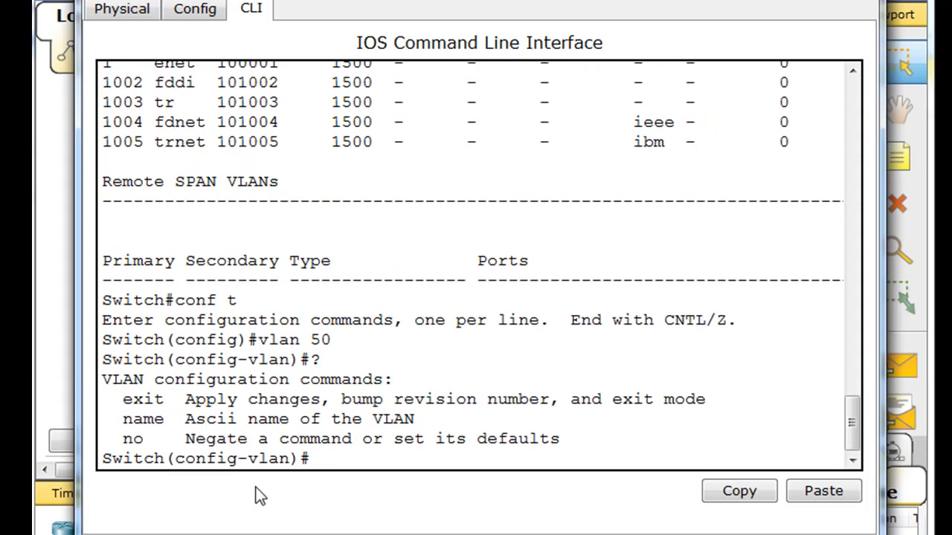
Assign the name student to VLAN 50
left_click_drag(122, 439, 145, 439)
left_click(311, 459)
type("name student")
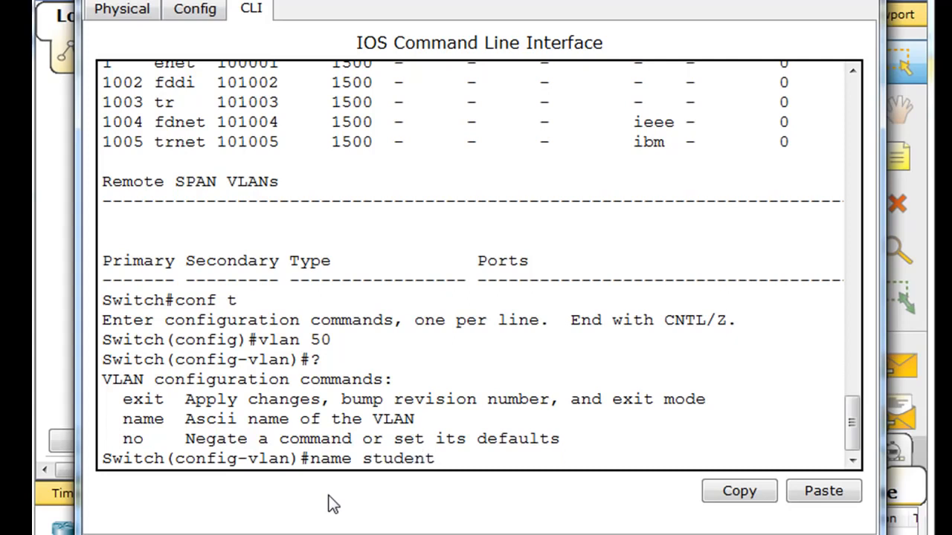
key("Return")
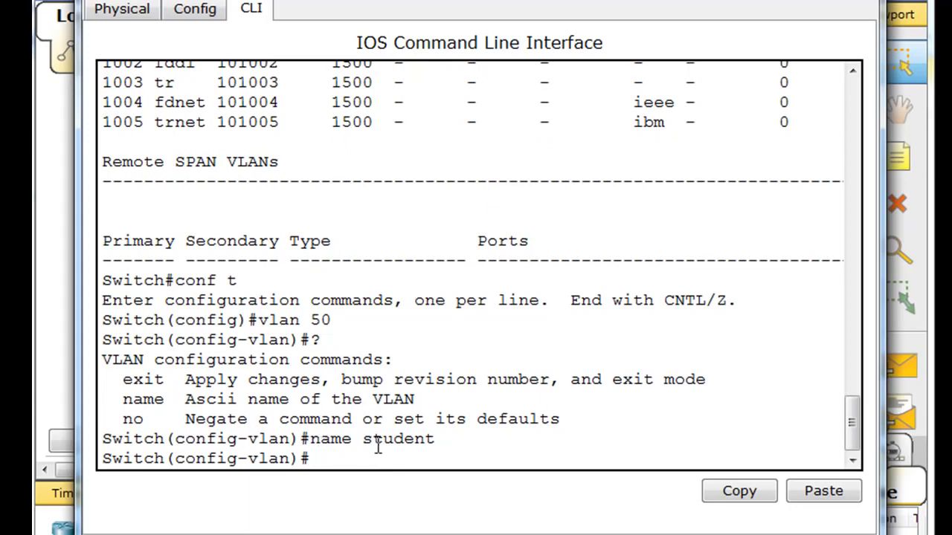
Create VLAN 99 with the name mgt and return to privileged EXEC mode
type("vlan 99")
key("Return")
type("name ")
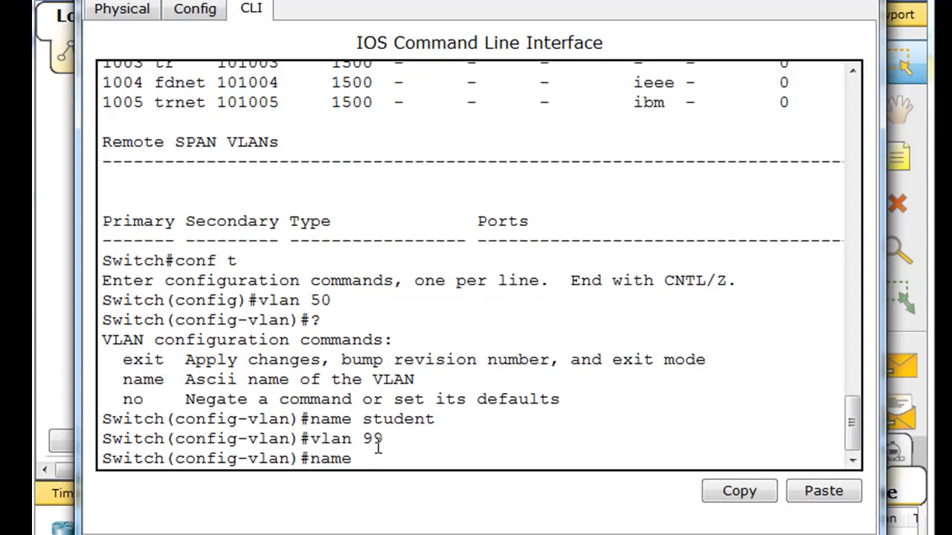
type("mgt")
key("Return")
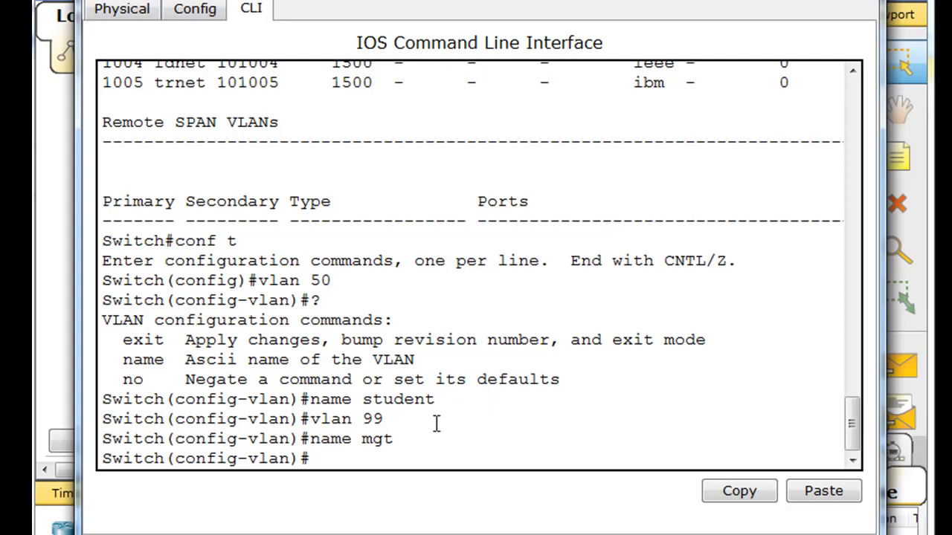
type("exit")
key("Return")
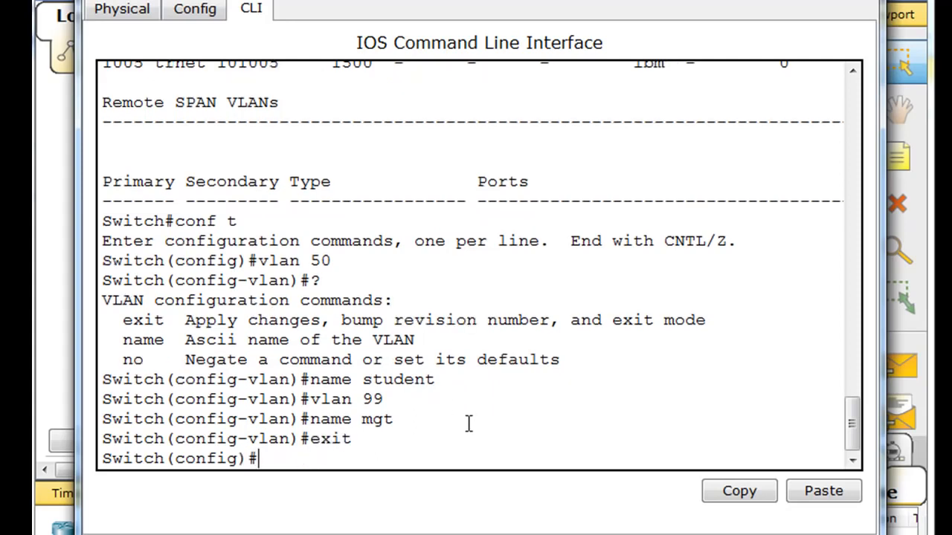
key("ctrl+z")
key("Return")
Run show run and page through the switch's running configuration to its end
type("show run")
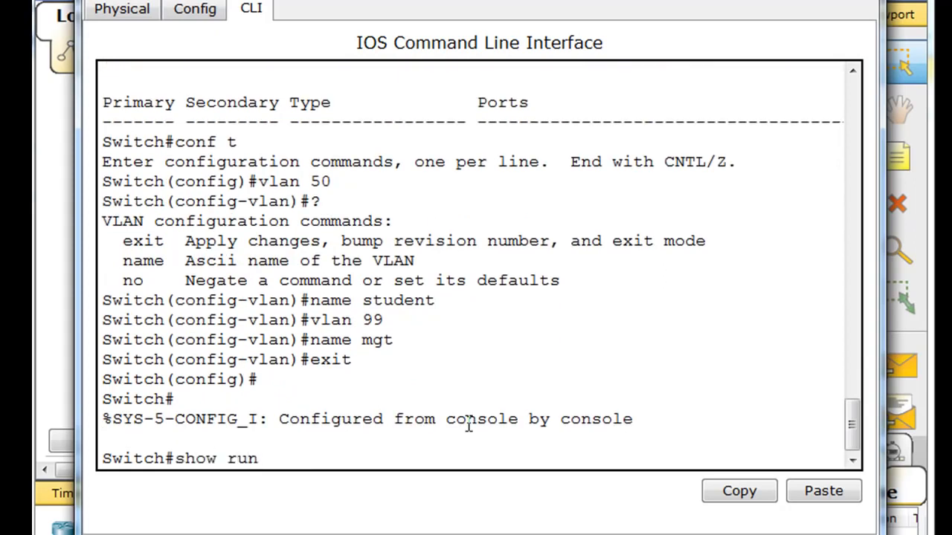
key("Return")
key("space")
key("space")
key("space")
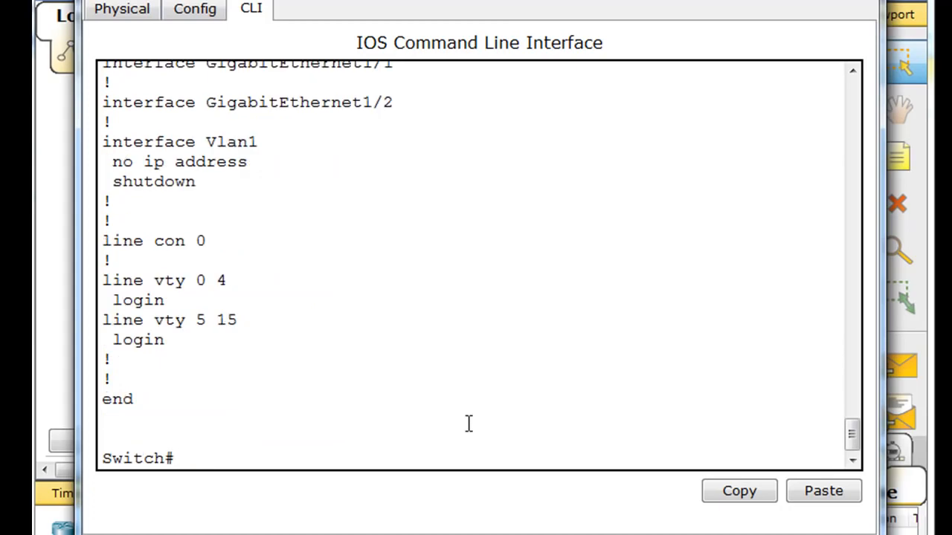
Run show vlan, examine the entries for VLANs 50 and 99, and page to the end of the listing
type("show vlan")
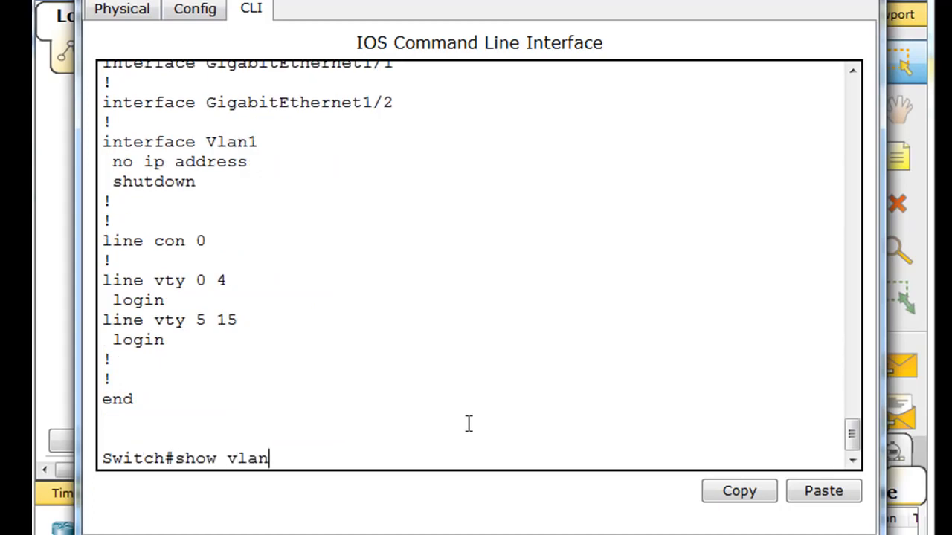
key("Return")
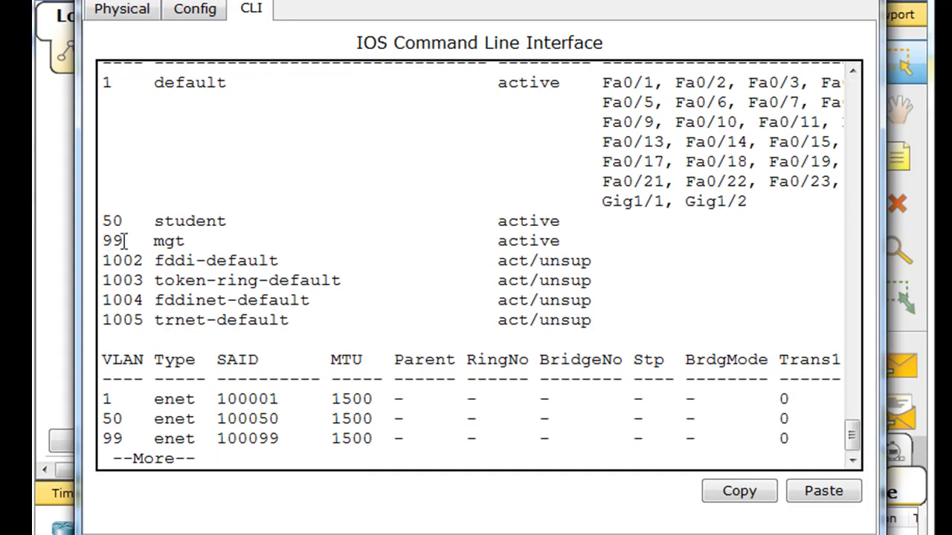
double_click(160, 241)
left_click_drag(563, 240, 55, 223)
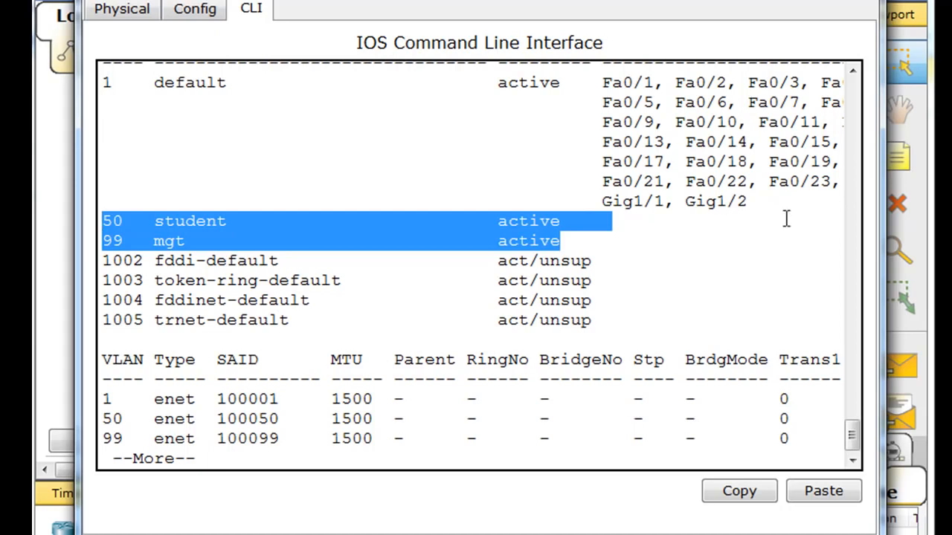
key("space")
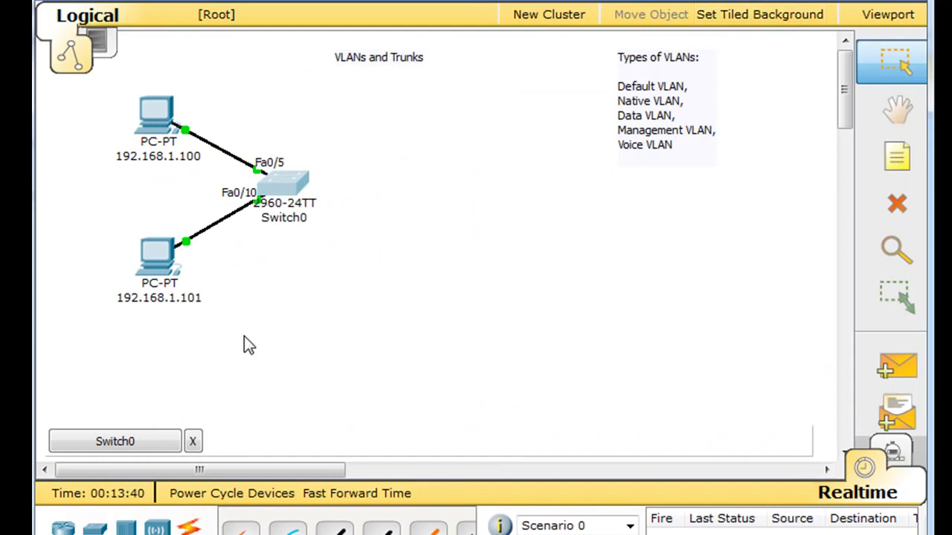
Check in the topology which switch port connects PC 192.168.1.101 and reopen Switch0's command line interface
mouse_move(154, 275)
left_click(291, 180)
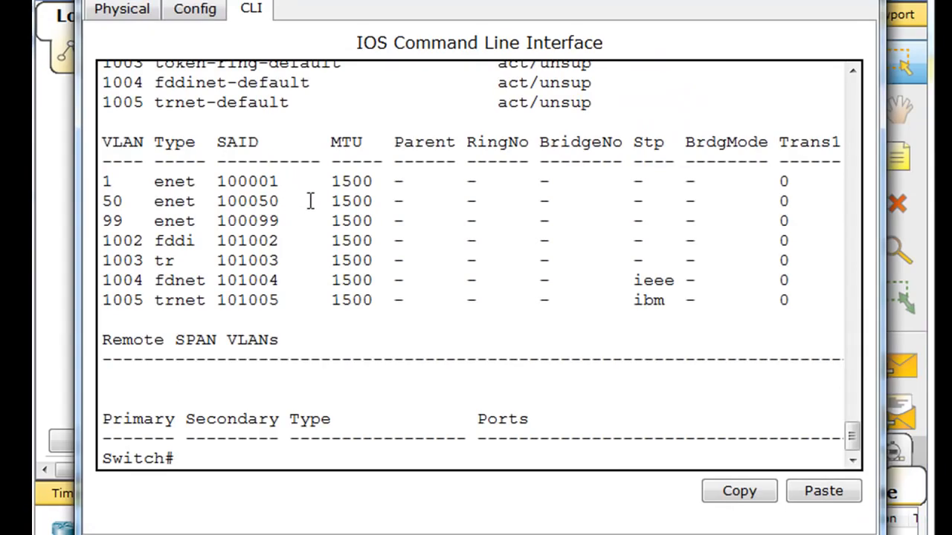
type("int fa")
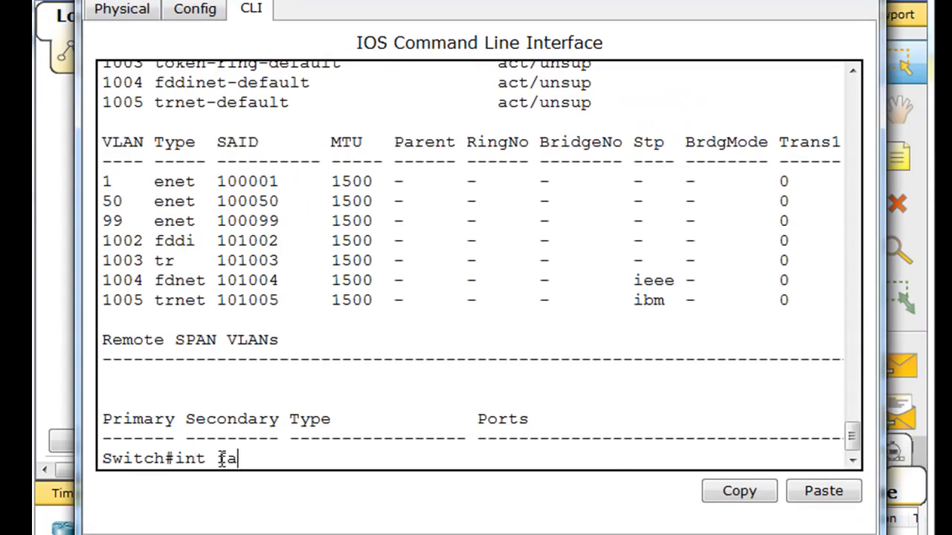
key("BackSpace")
key("BackSpace")
key("BackSpace")
key("BackSpace")
key("BackSpace")
key("BackSpace")
Enter global configuration mode with configure terminal and open interface fastEthernet 0/10 for configuration
type("conf")
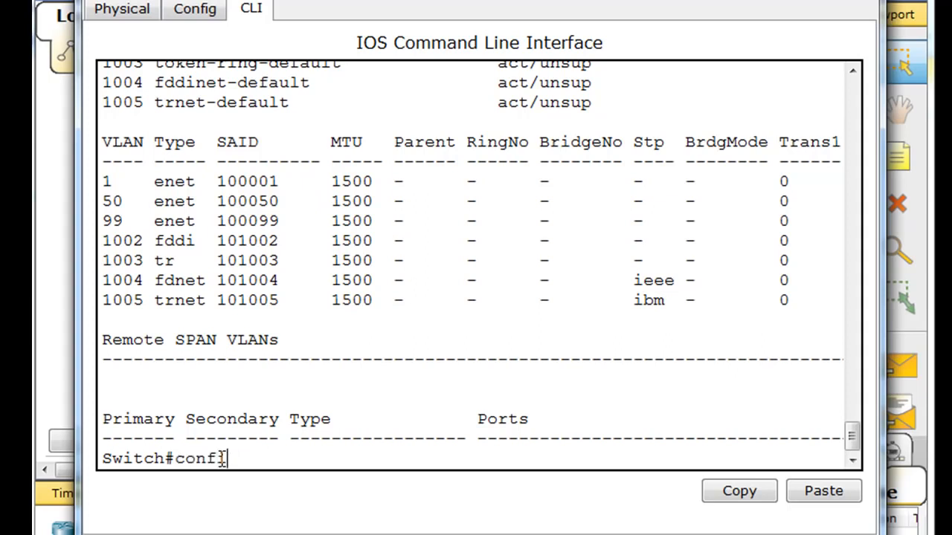
type("igure terminal")
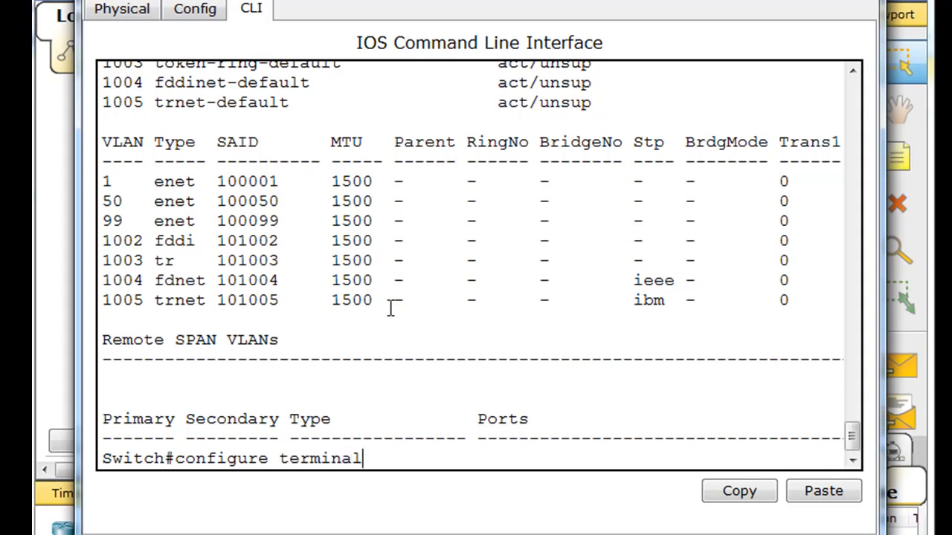
key("Return")
type("int")
key("Tab")
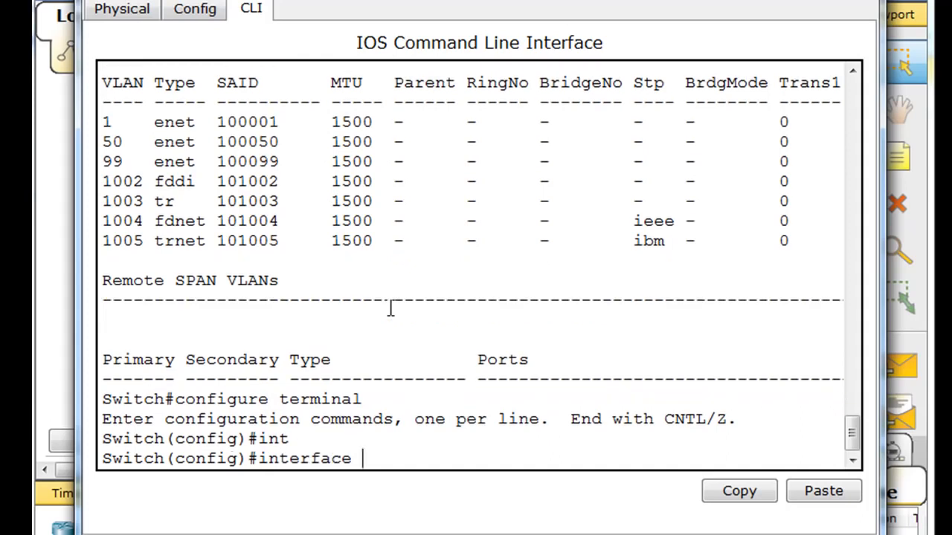
type("fa")
key("Tab")
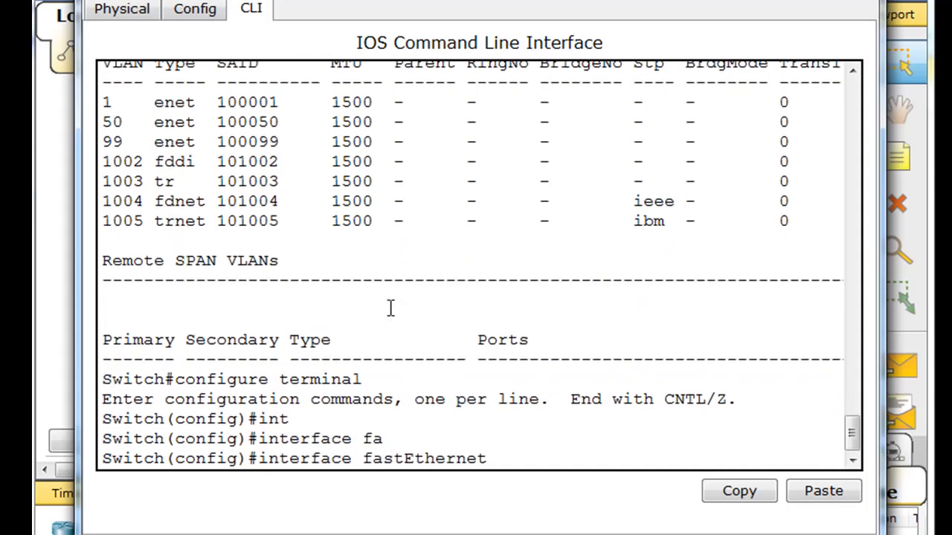
type("0/10")
key("Return")
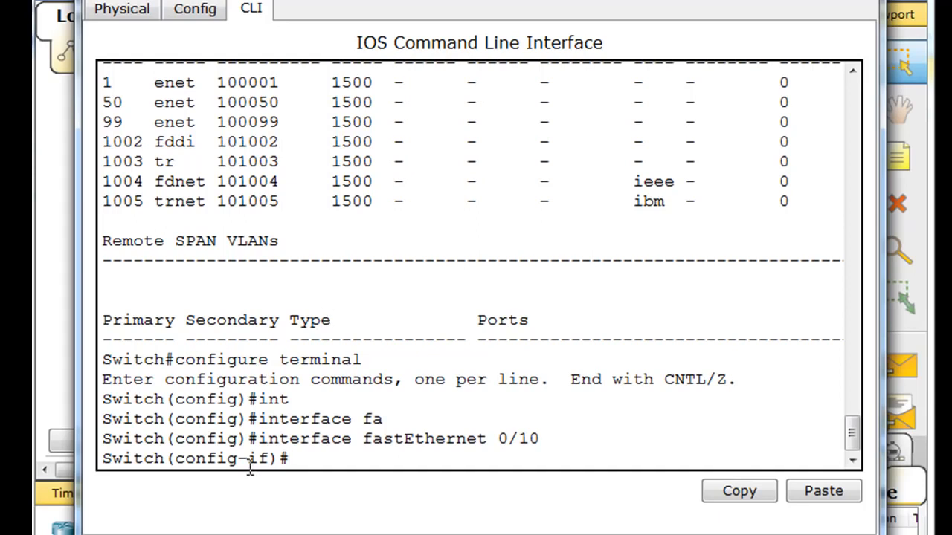
Set FastEthernet 0/10 to access mode, assign it to VLAN 50, and end the configuration session
type("switch")
key("Tab")
type("mode access")
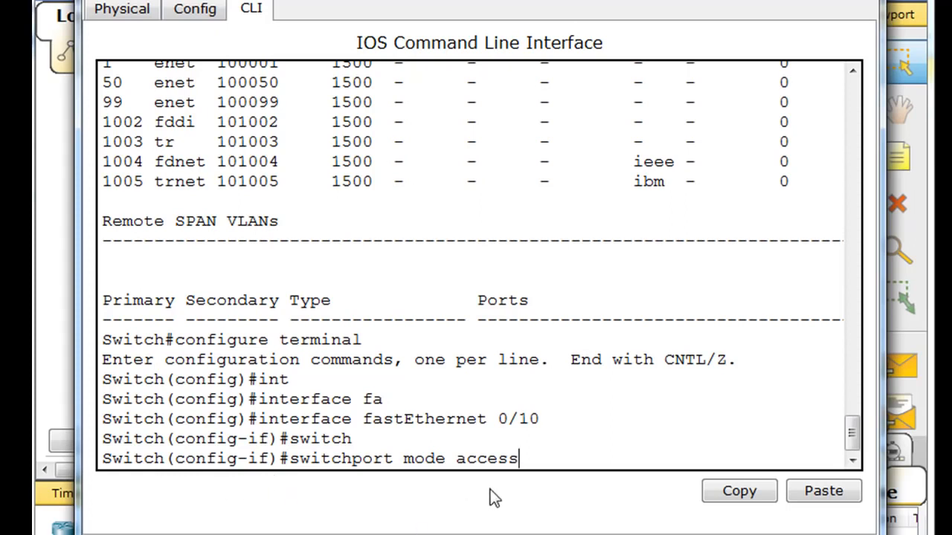
key("Return")
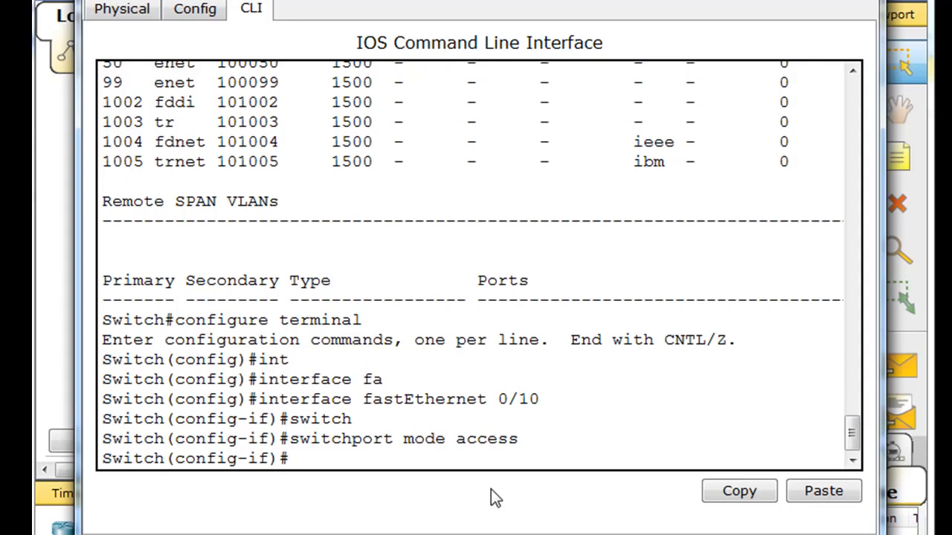
type("sw")
key("Tab")
type("access vlan 50")
key("Return")
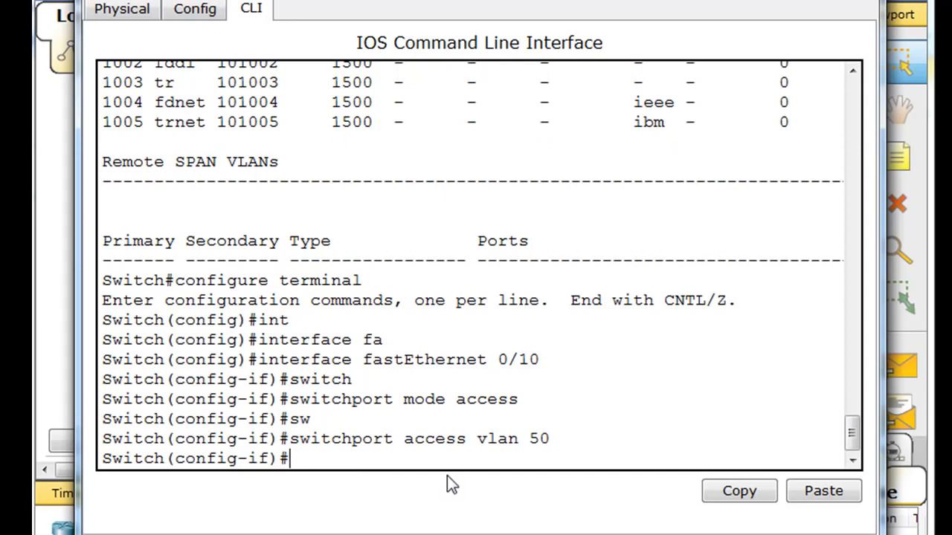
type("end")
key("Return")
key("Return")
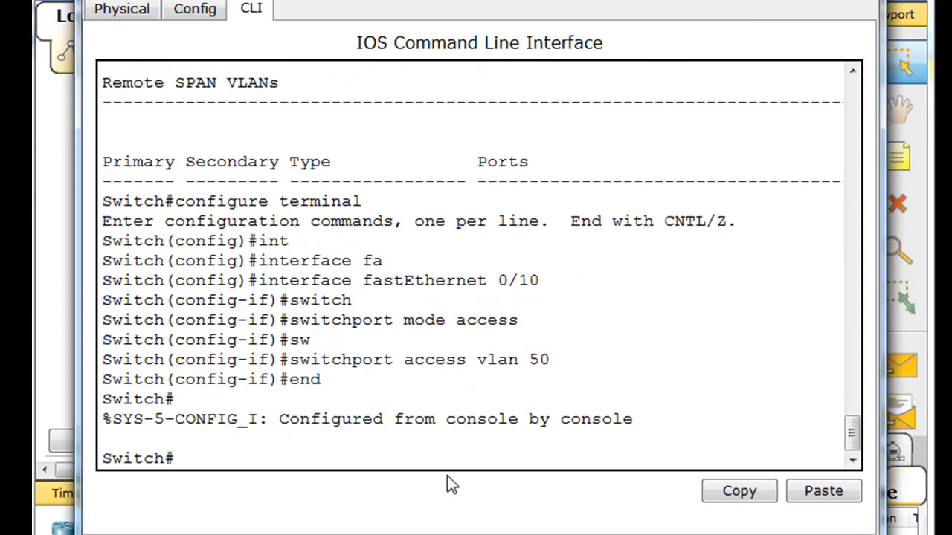
Run show running-config and page forward to the section covering interface FastEthernet0/10
type("shoe run")
key("Tab")
key("BackSpace")
key("BackSpace")
key("BackSpace")
key("BackSpace")
key("BackSpace")
type("w run")
key("Tab")
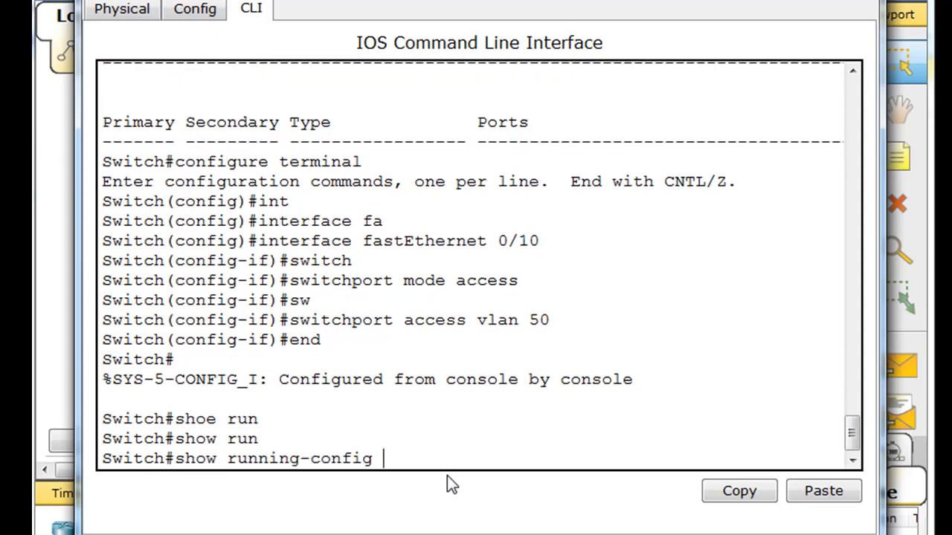
key("Return")
key("space")
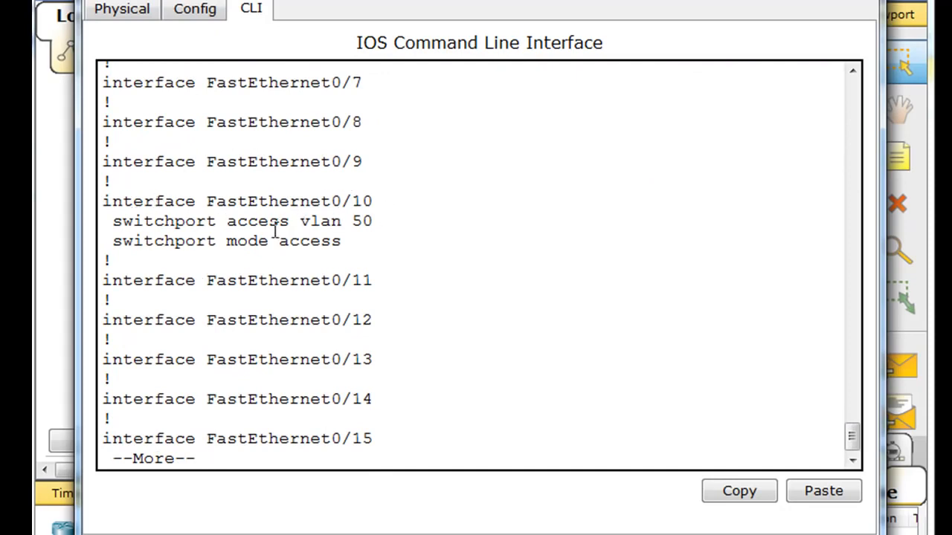
Examine the access VLAN and switchport mode lines under FastEthernet0/10 and the neighbouring interface entries
left_click_drag(109, 223, 388, 216)
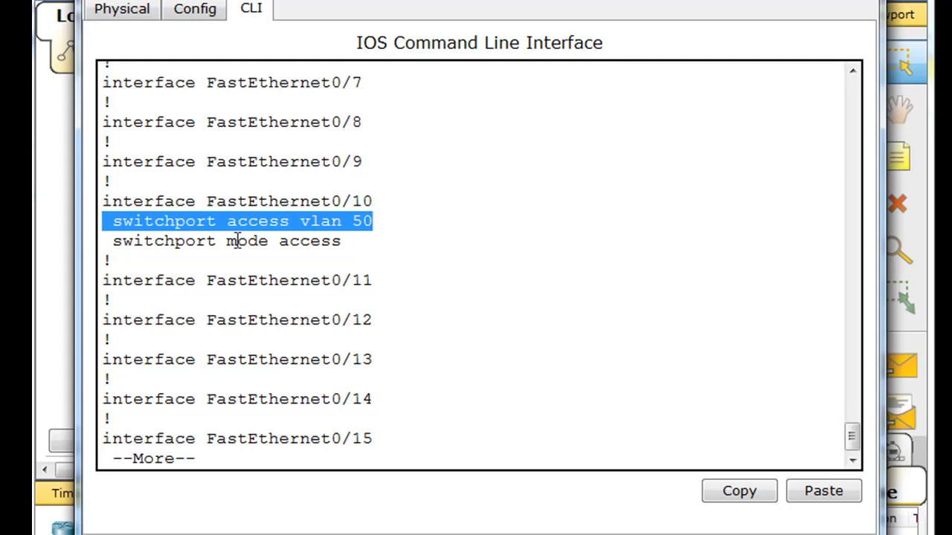
left_click_drag(113, 242, 380, 238)
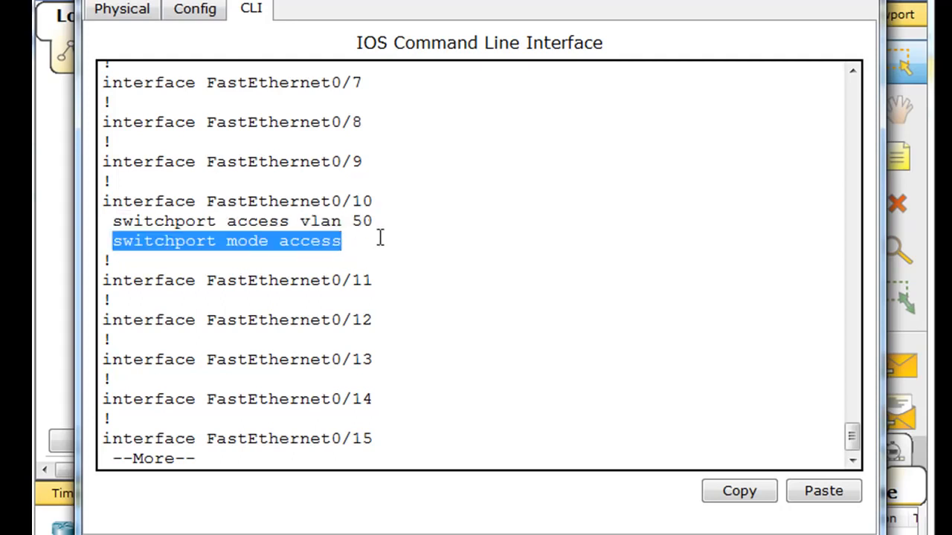
left_click(600, 194)
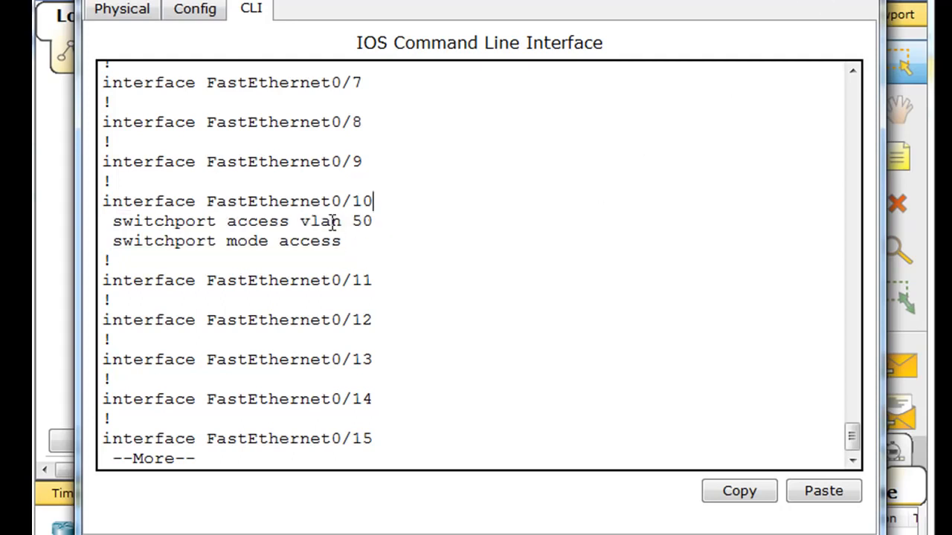
scroll(854, 436, "up", 2)
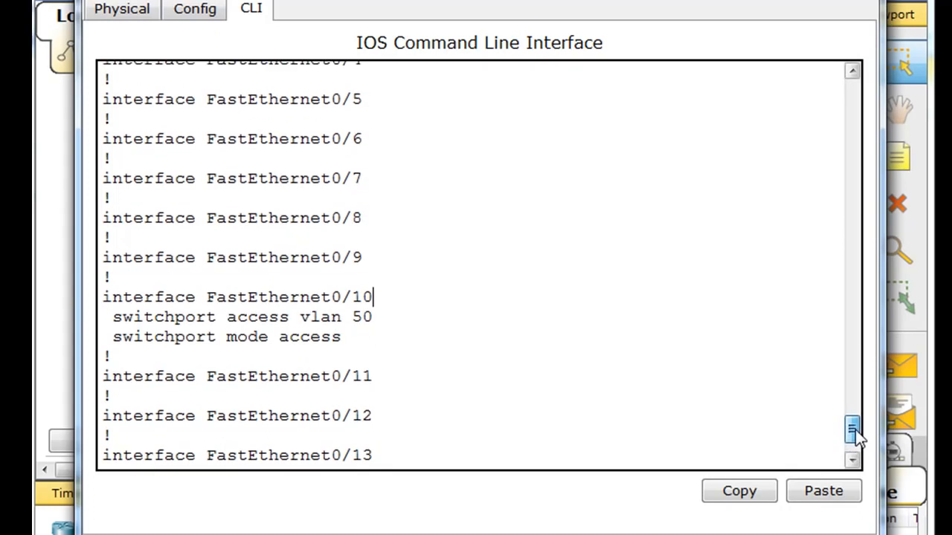
Leave the running-config listing, run show vlan on the switch, and examine the port assignment of VLAN 50
scroll(856, 435, "up", 2)
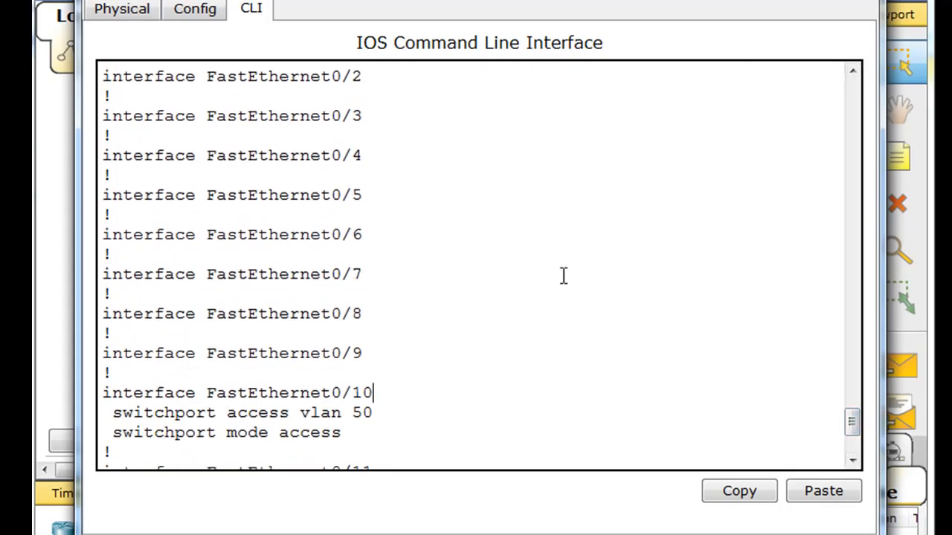
scroll(855, 446, "down", 10)
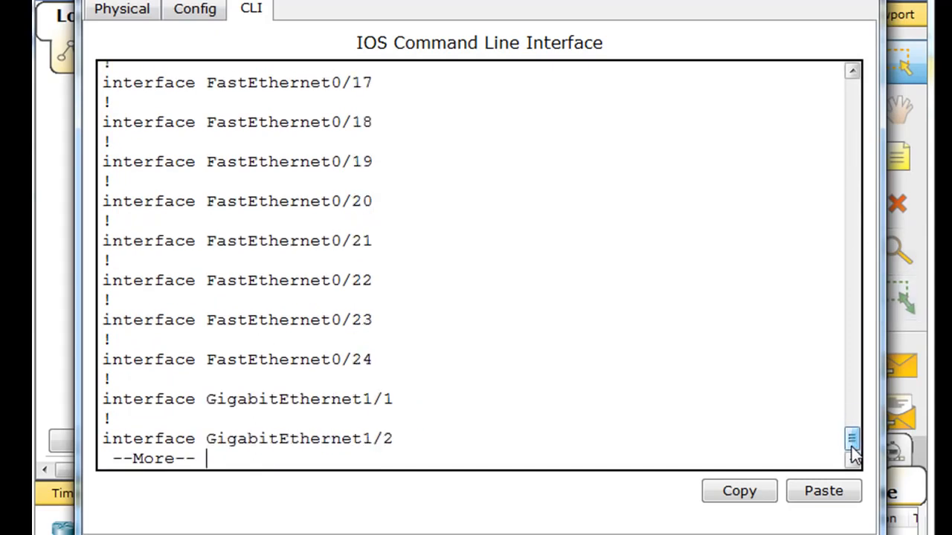
key("space")
type("show vlan")
key("Return")
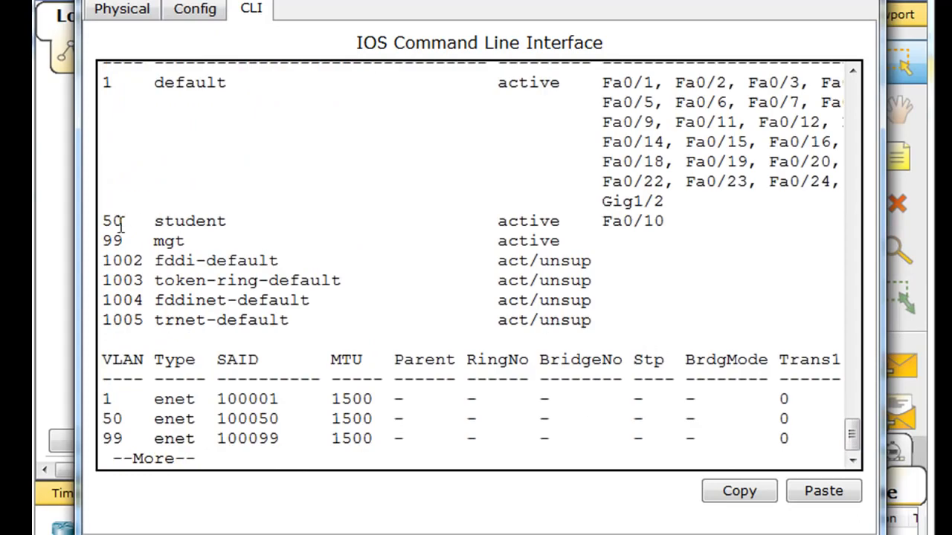
left_click_drag(101, 220, 134, 220)
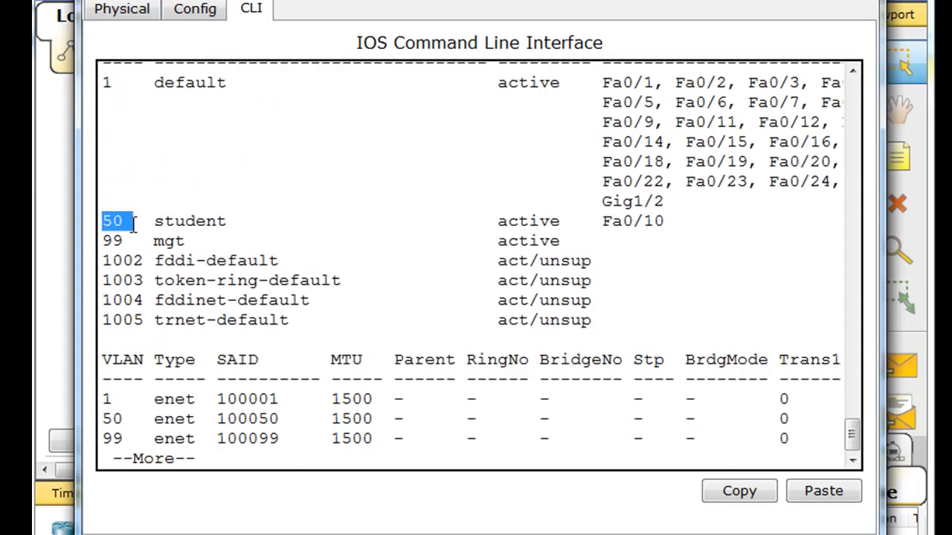
left_click(852, 70)
left_click(852, 70)
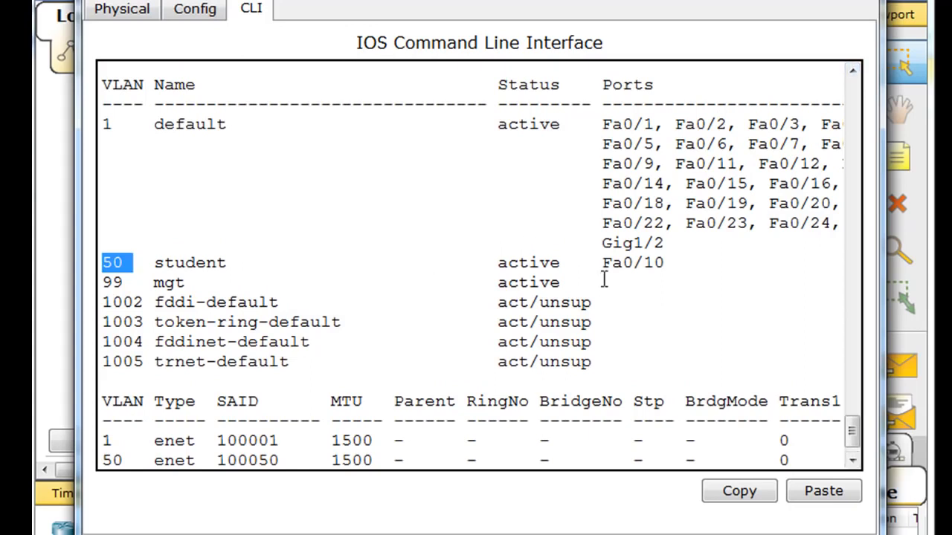
left_click_drag(602, 263, 675, 263)
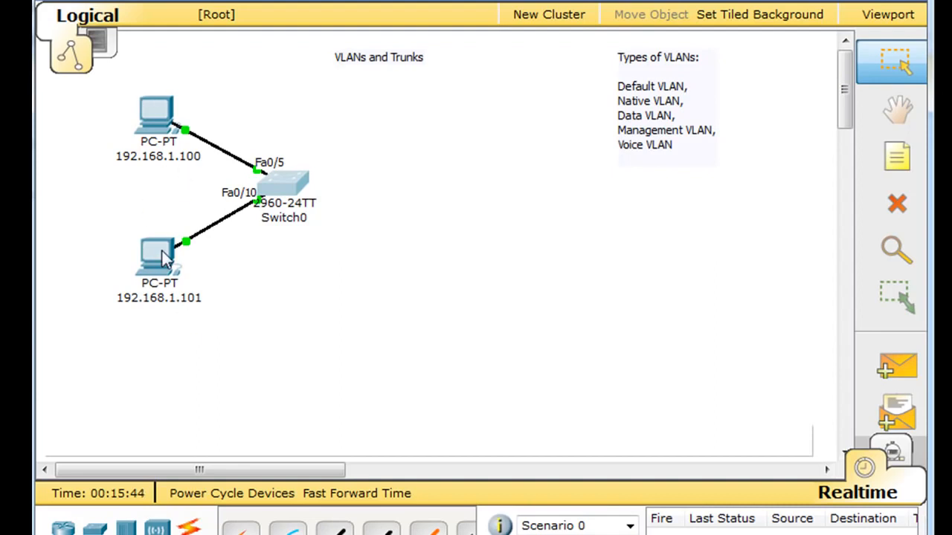
Ping 192.168.1.100 from the command prompt of the PC connected to Fa0/10 to test connectivity across VLANs
mouse_move(166, 117)
mouse_move(283, 165)
left_click(155, 257)
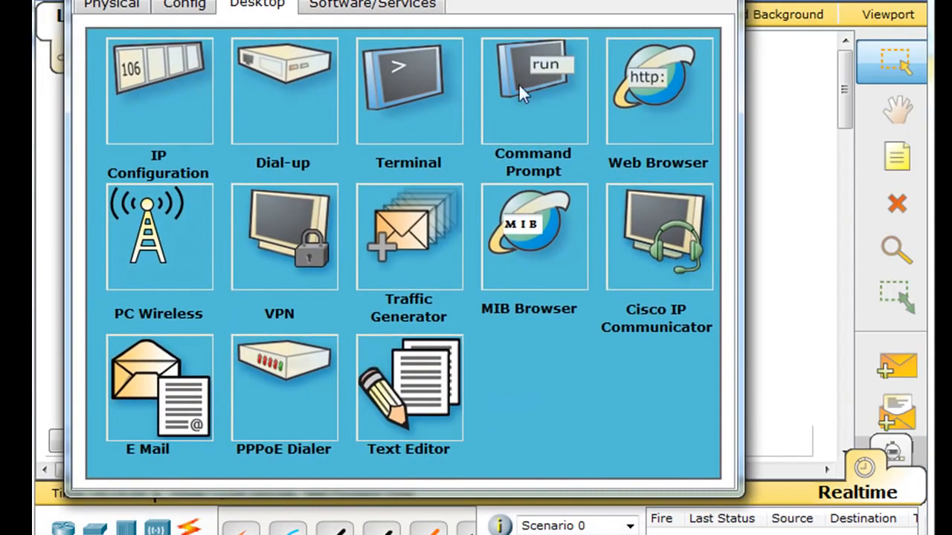
left_click(533, 114)
key("Up")
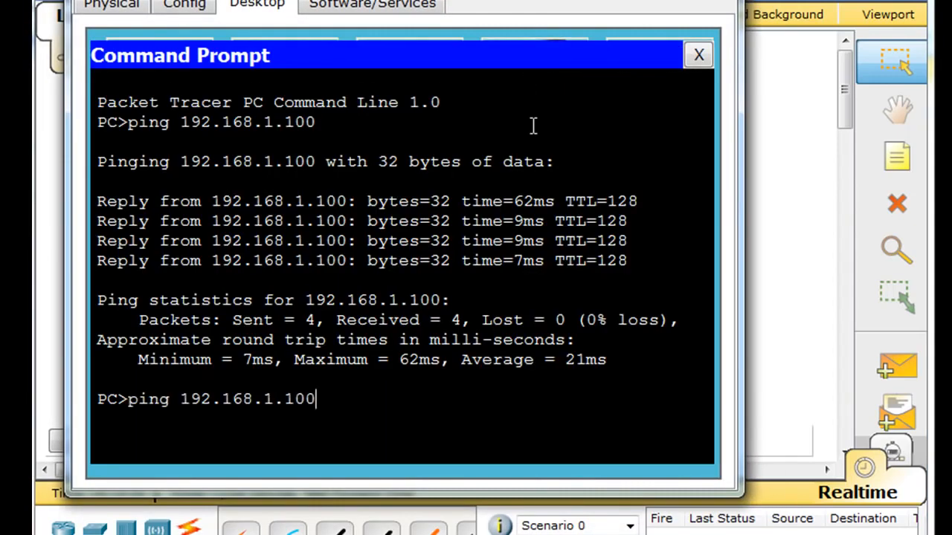
key("Return")
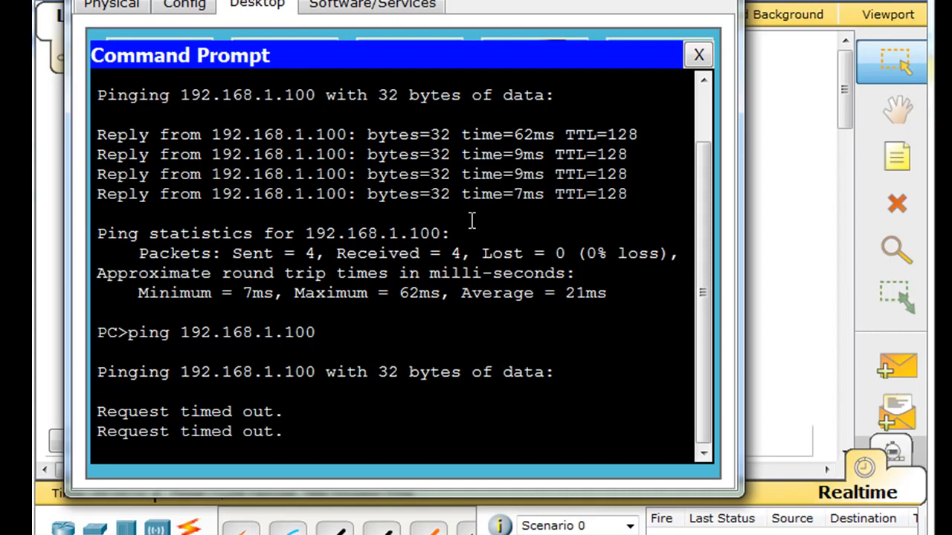
left_click_drag(479, 6, 550, 0)
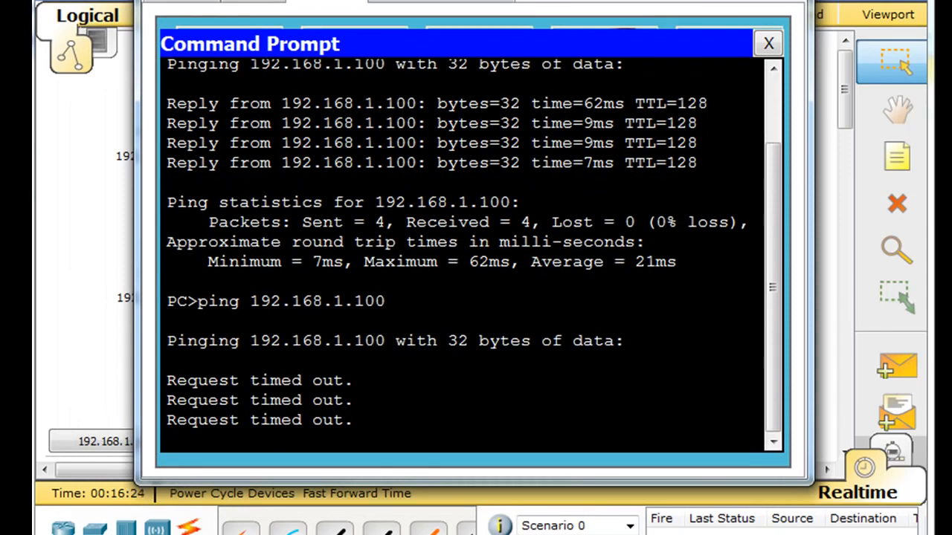
left_click_drag(550, 0, 539, 0)
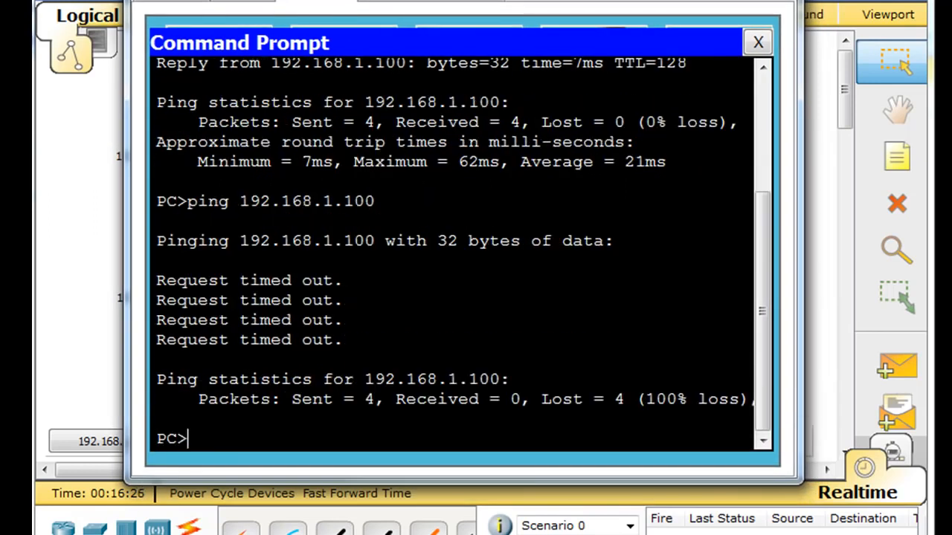
key("alt+F4")
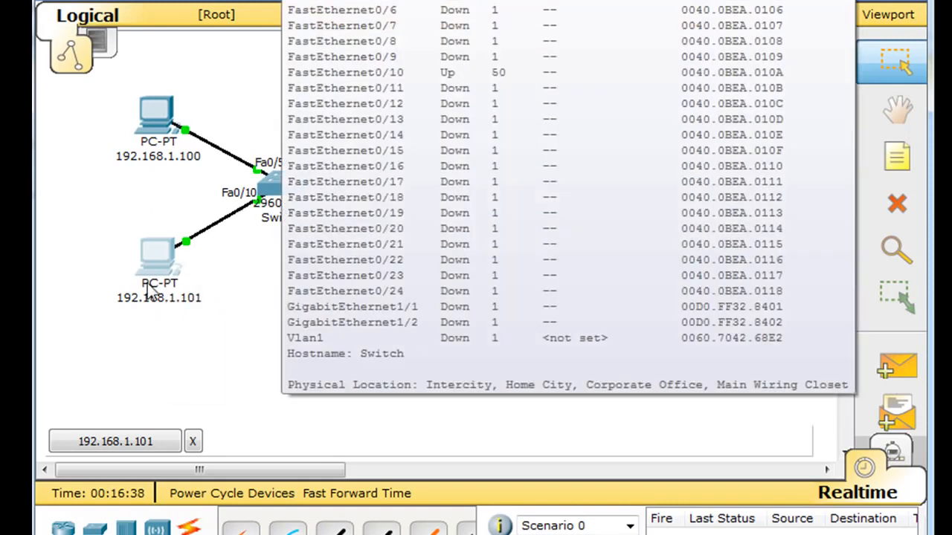
Rename the label of the PC connected to Fa0/10 to 192.168.50.101
mouse_move(158, 307)
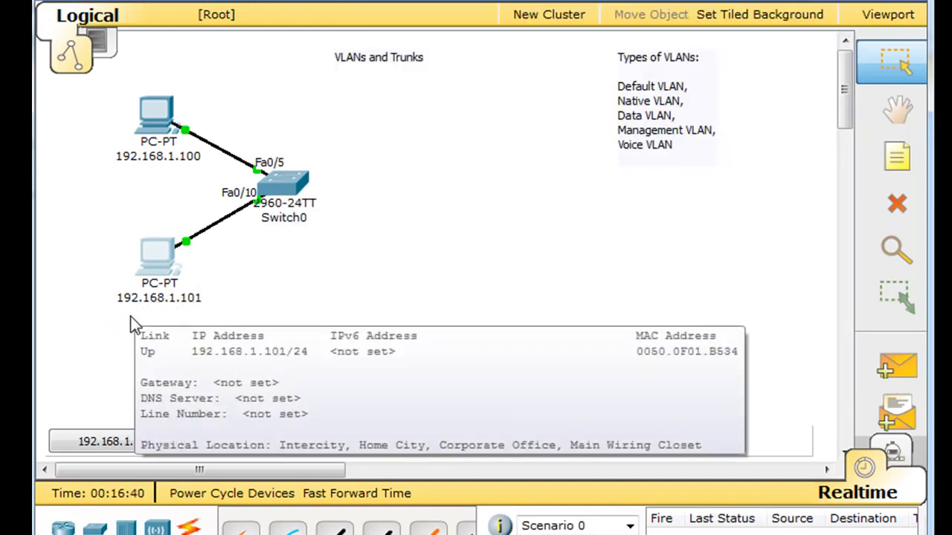
left_click(173, 299)
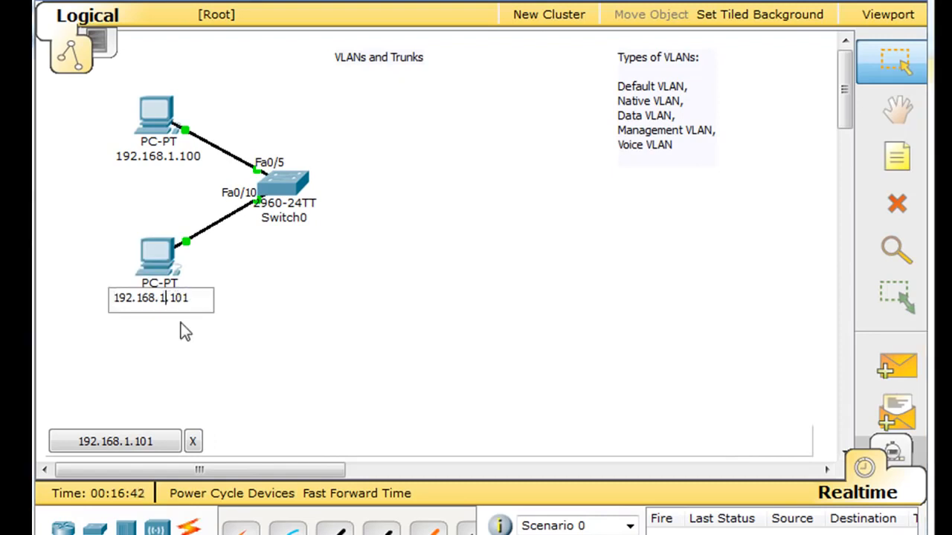
key("BackSpace")
type("50")
key("Return")
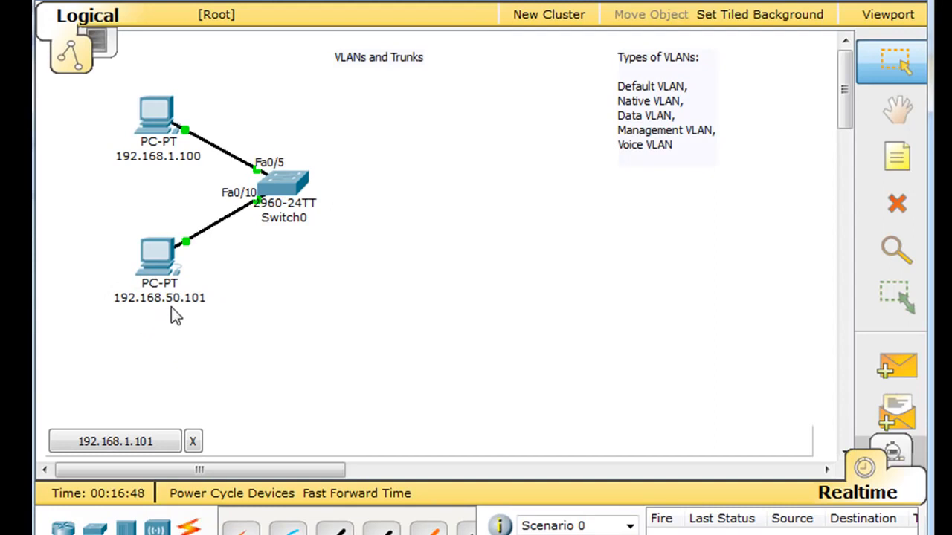
Set the static IP address of the PC on Fa0/10 to 192.168.50.101 and close its configuration window
left_click(158, 259)
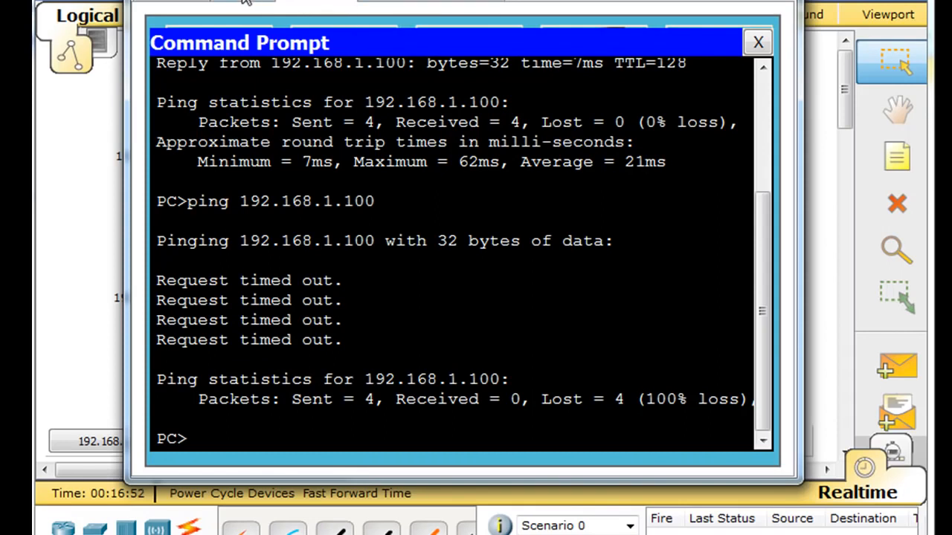
left_click(179, 4)
left_click(257, 3)
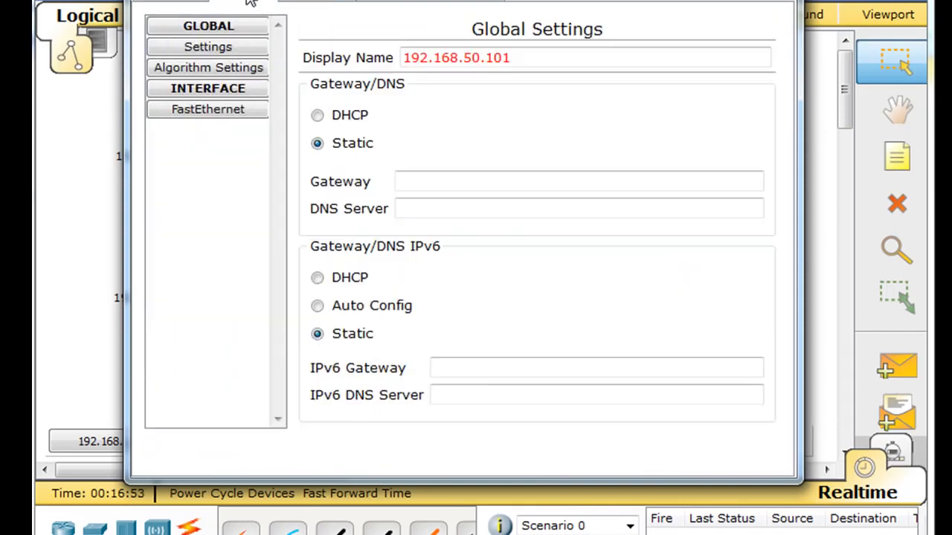
left_click(291, 3)
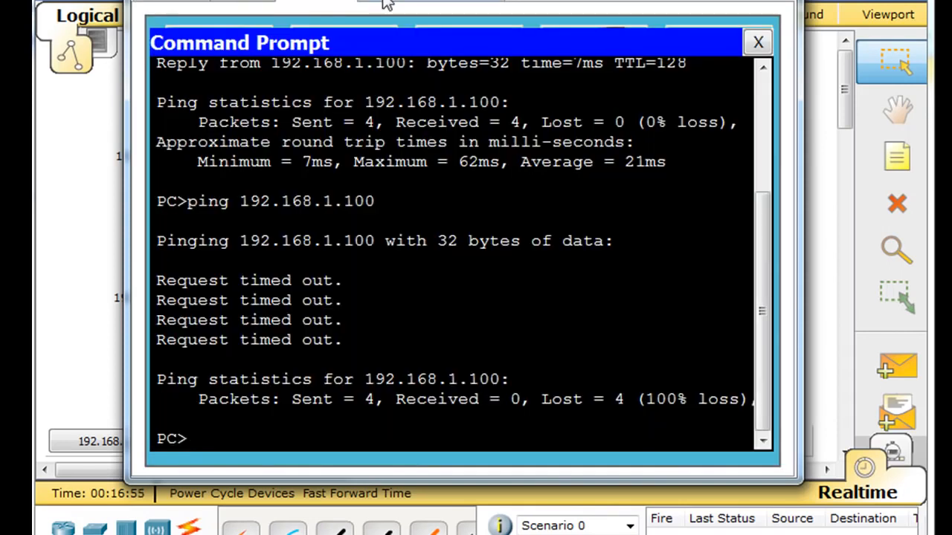
left_click(758, 43)
left_click(216, 58)
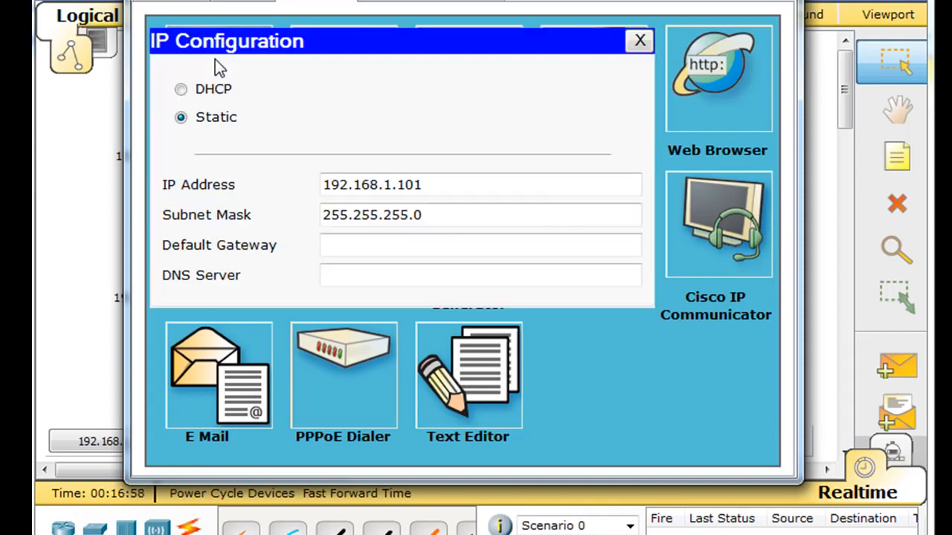
left_click(384, 184)
key("Delete")
type("50")
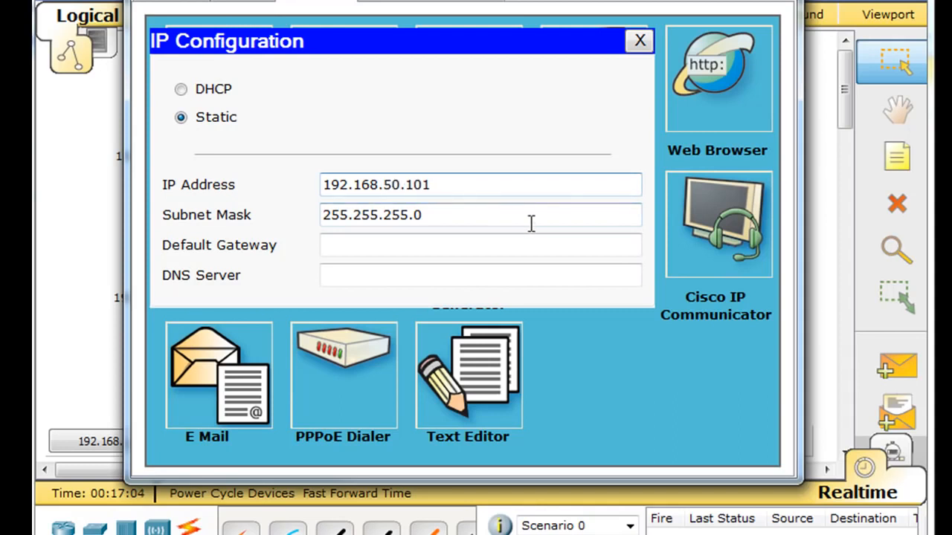
left_click(639, 42)
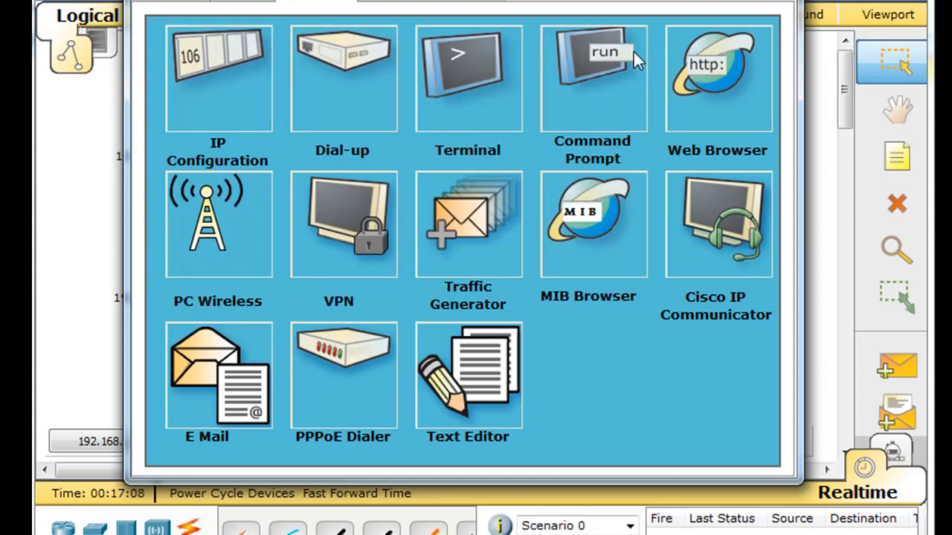
key("alt+F4")
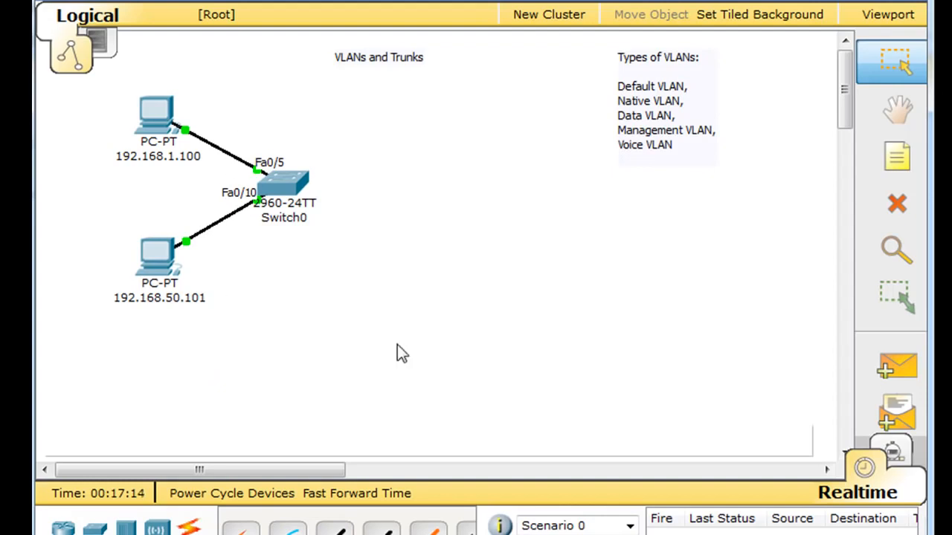
Add a text note reading VLAN 1 beside the link from PC 192.168.1.100 to the switch
left_click(897, 157)
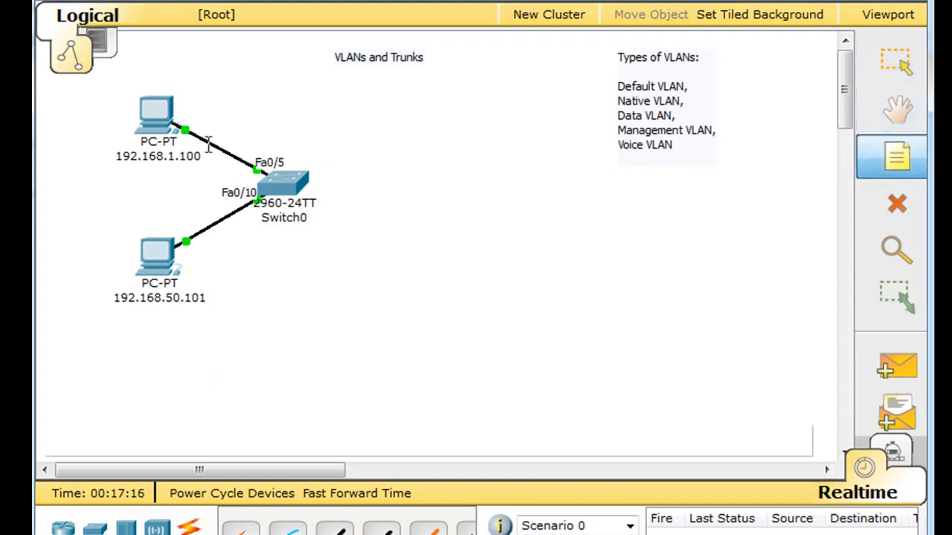
left_click(203, 117)
type("VLAN 1")
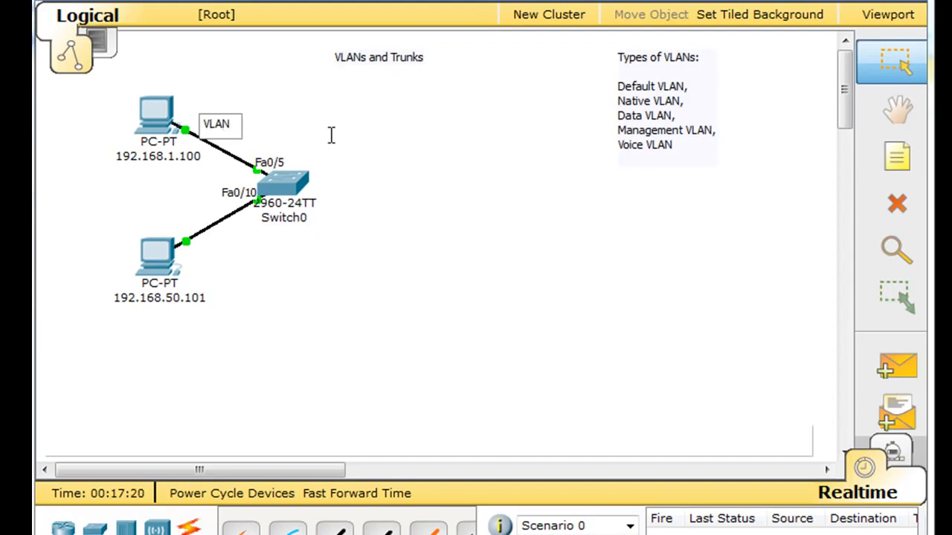
left_click(545, 159)
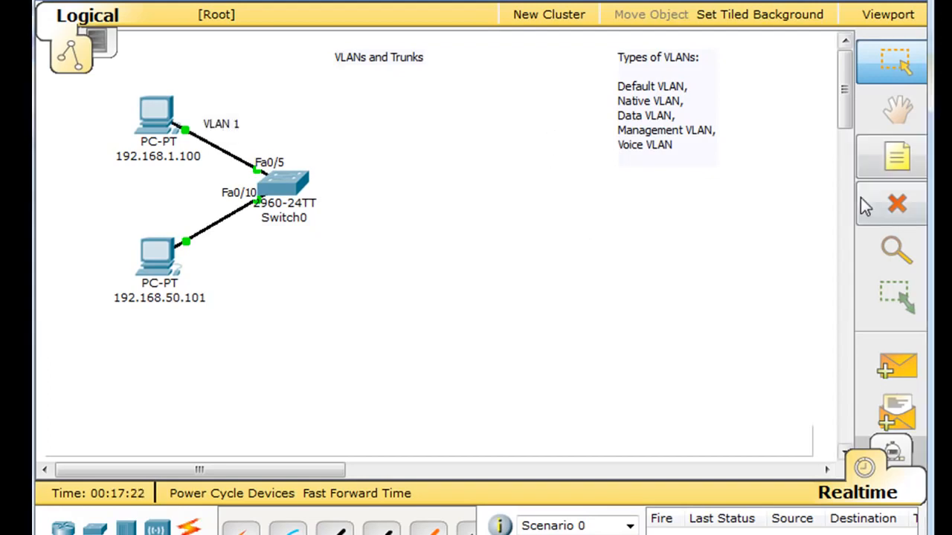
Add a text note reading VLAN 50 beside the 192.168.50.101 PC and move it slightly closer to its link
left_click(897, 156)
left_click(206, 247)
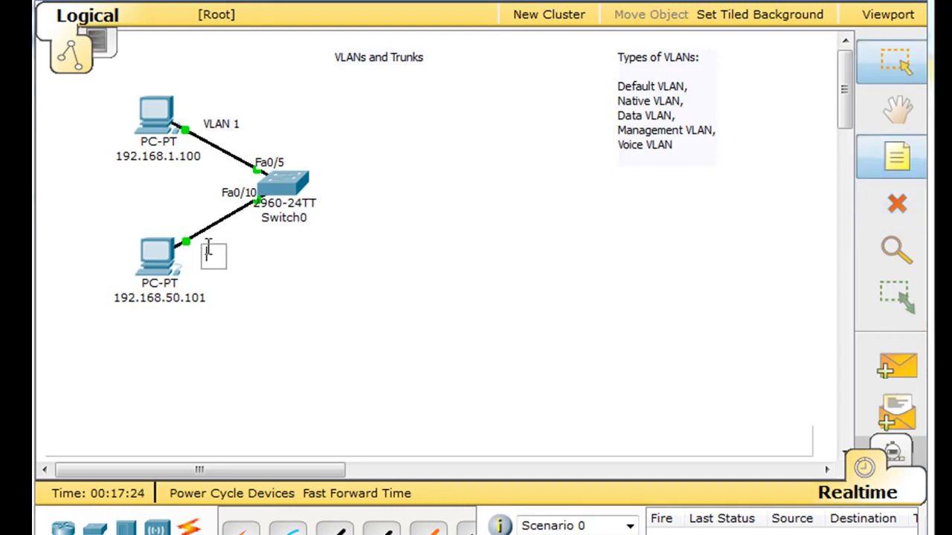
type("VLAN 50")
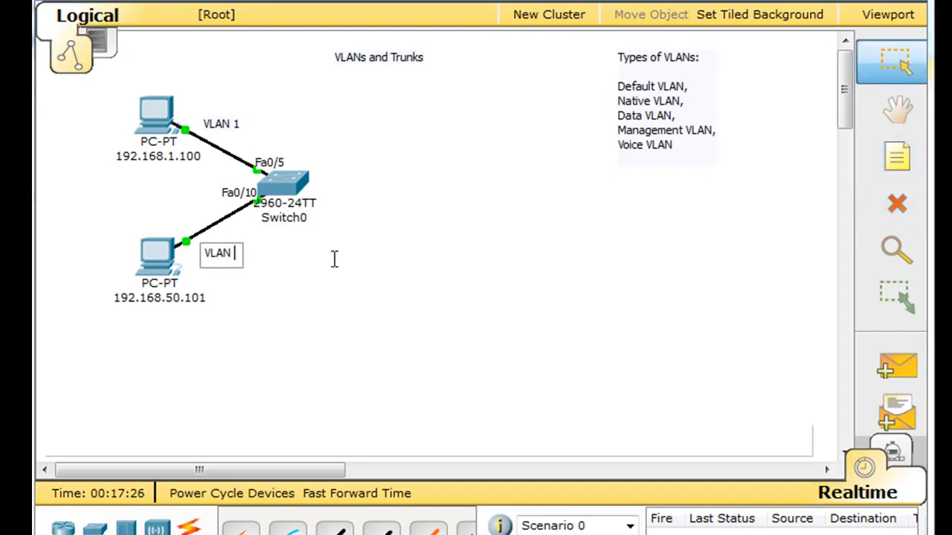
left_click(291, 302)
left_click_drag(229, 262, 226, 253)
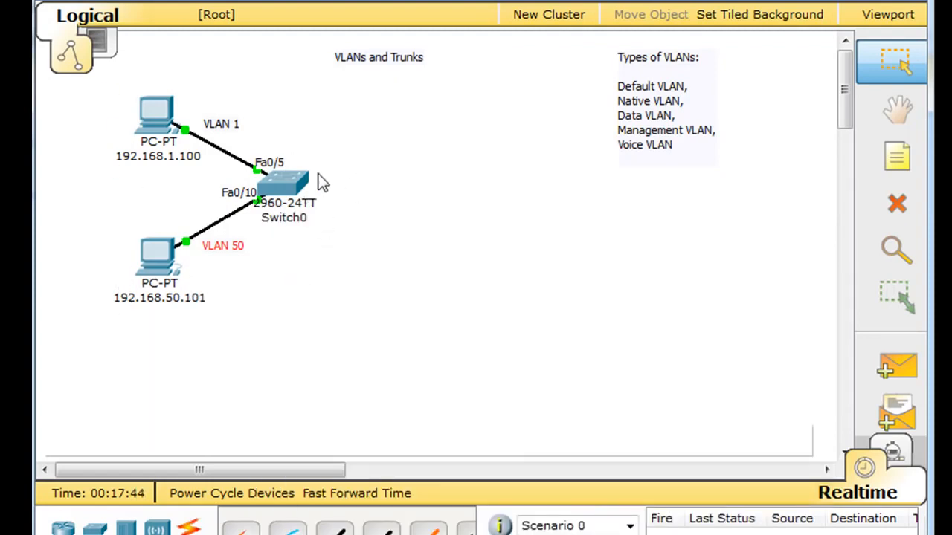
Inspect the port summary of Switch0 for the link status and VLAN of each interface
mouse_move(301, 186)
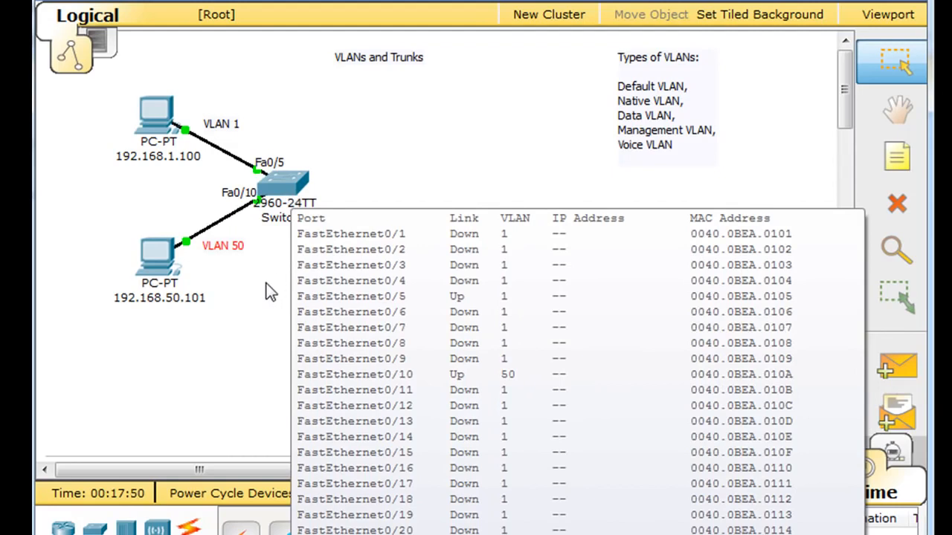
mouse_move(310, 204)
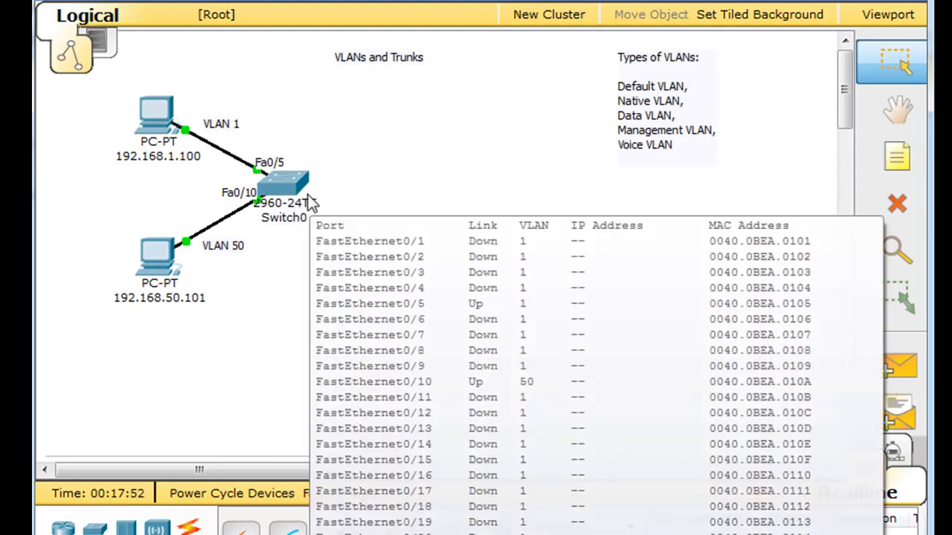